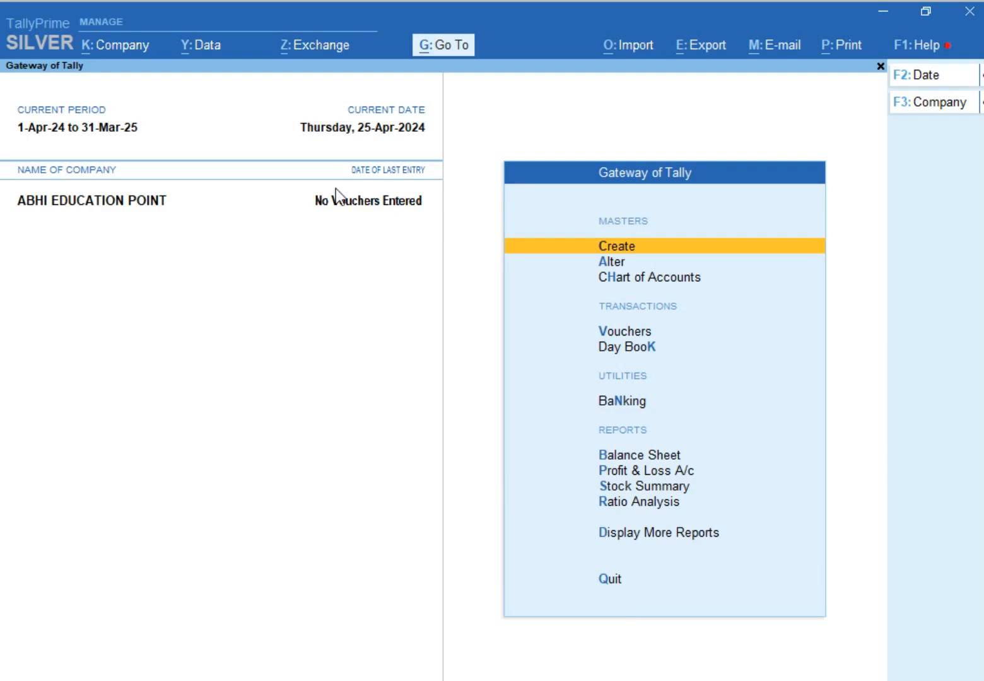
Step: Start a new ledger named MR A (SALES PARTY) under Sundry Debtors, with balances maintained bill-by-bill
key("Return")
key("Down")
key("Return")
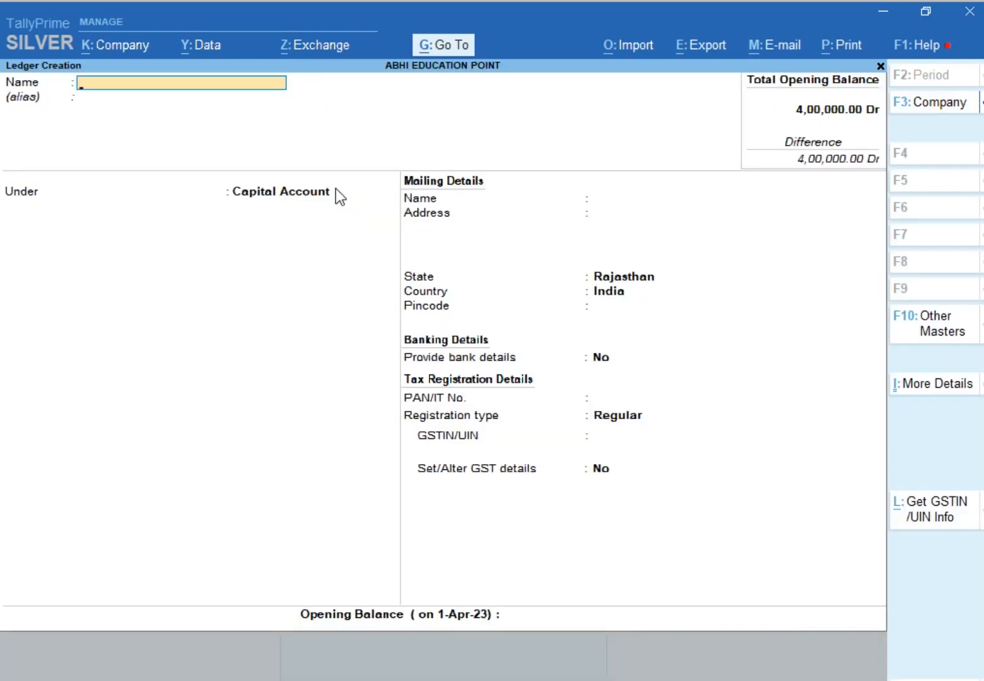
type("MR A (SALES PA")
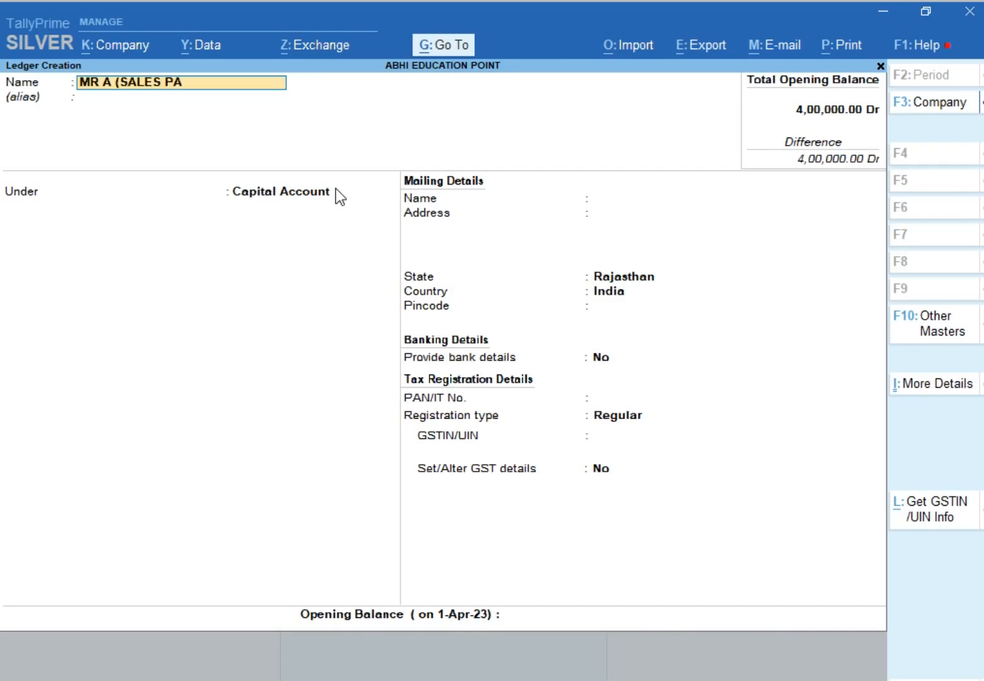
type("RTY)")
key("Return")
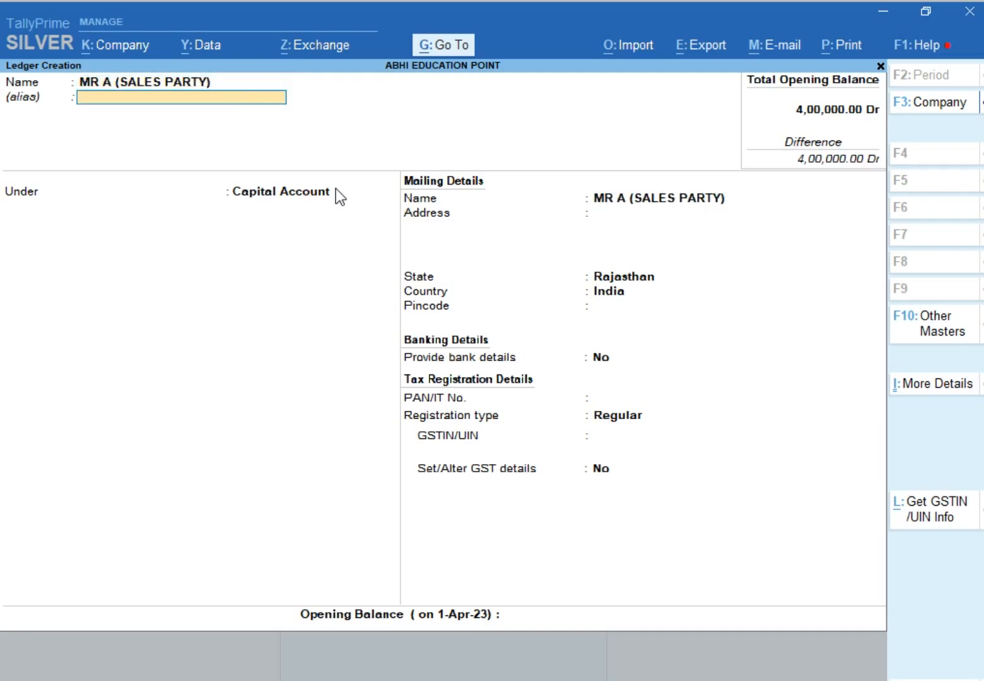
key("Return")
type("SUN")
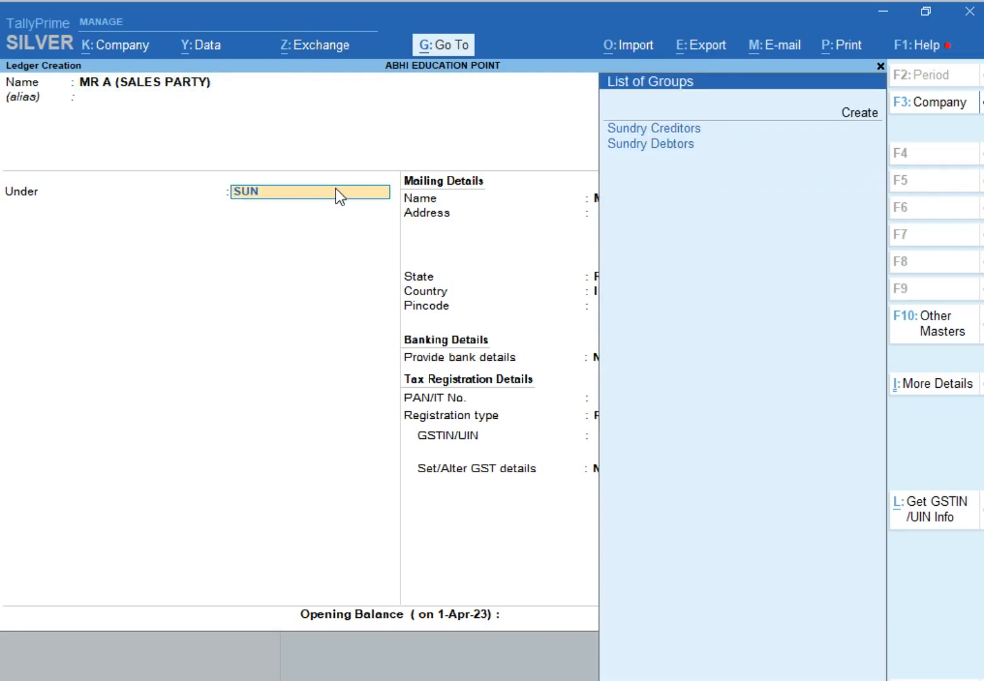
key("Down")
key("Return")
key("Return")
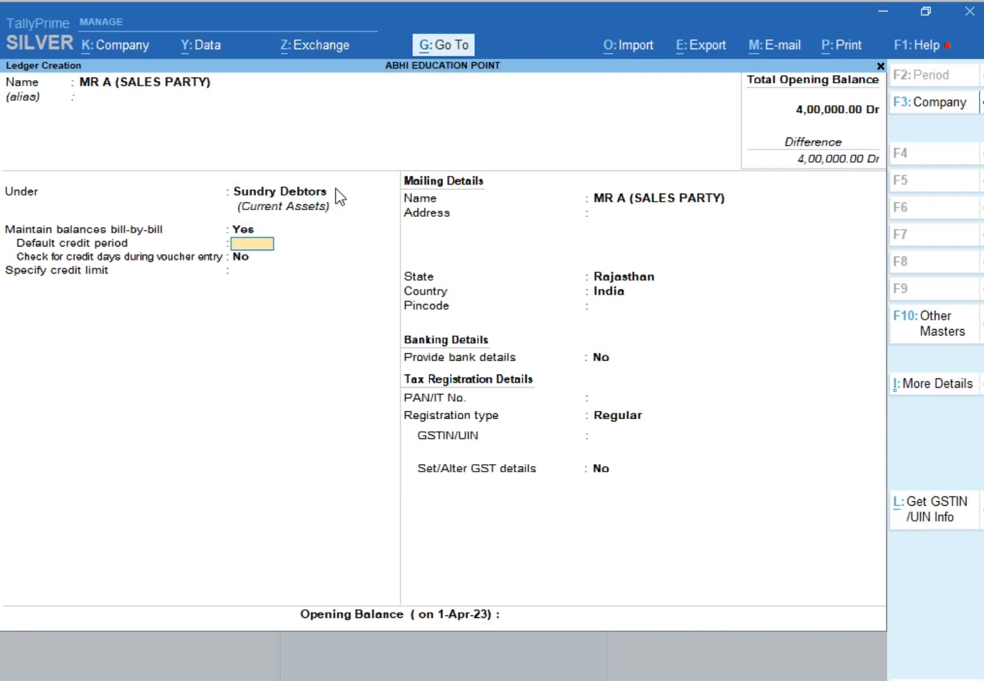
Step: Set the ledger's default credit period to 15 days, keep the remaining defaults and save it, returning to the Gateway of Tally
type("15")
key("Return")
key("Return")
key("Return")
key("Return")
key("Return")
key("Return")
key("Return")
key("Return")
key("Return")
key("Return")
key("Return")
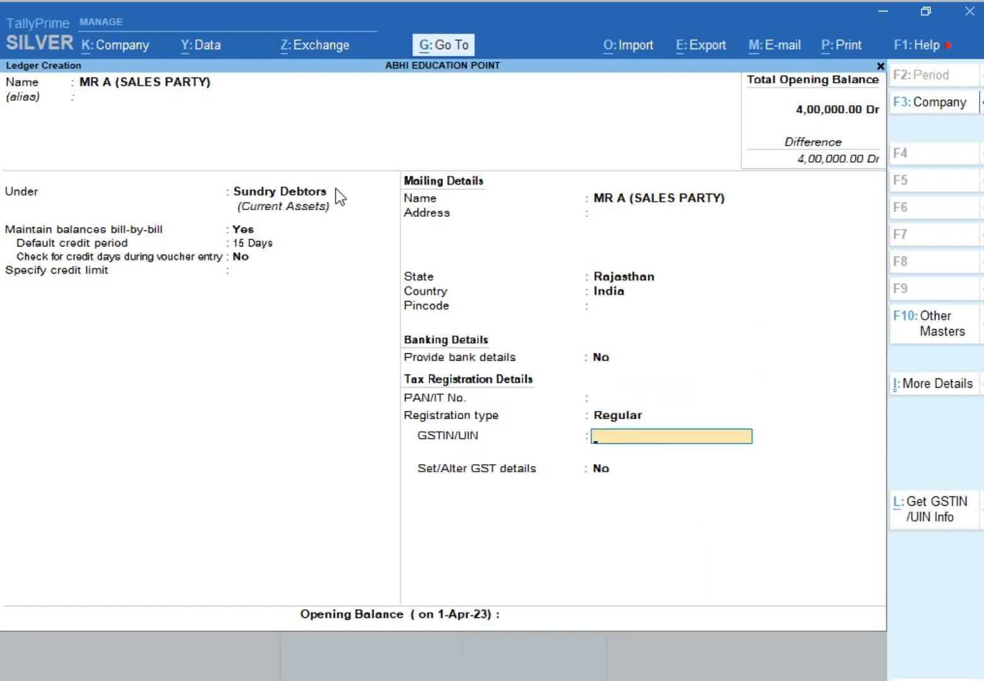
key("Return")
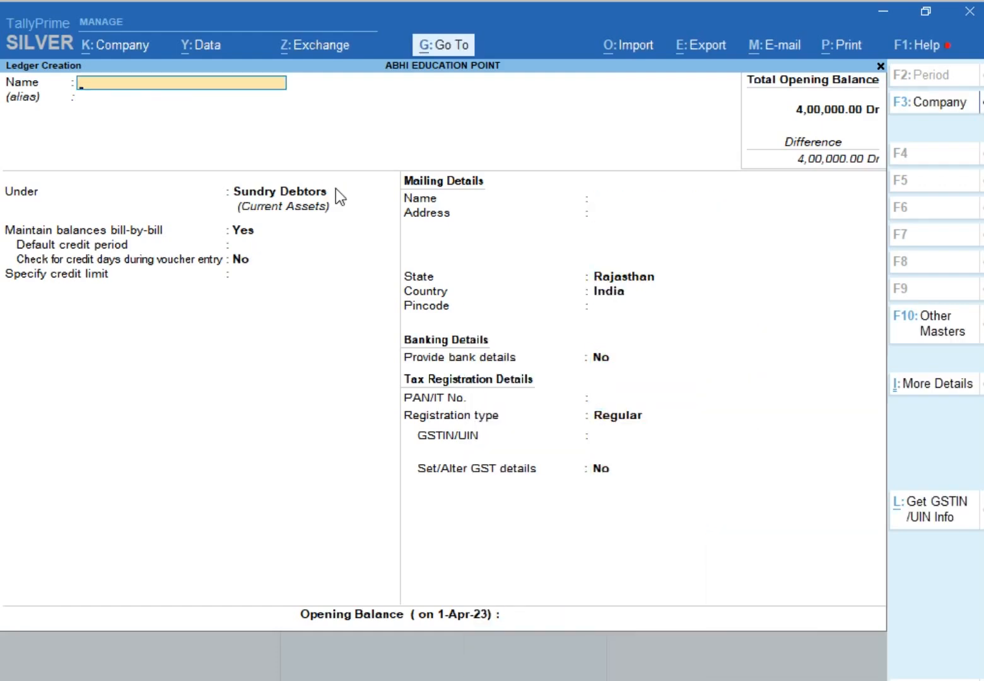
key("Escape")
key("Escape")
key("Escape")
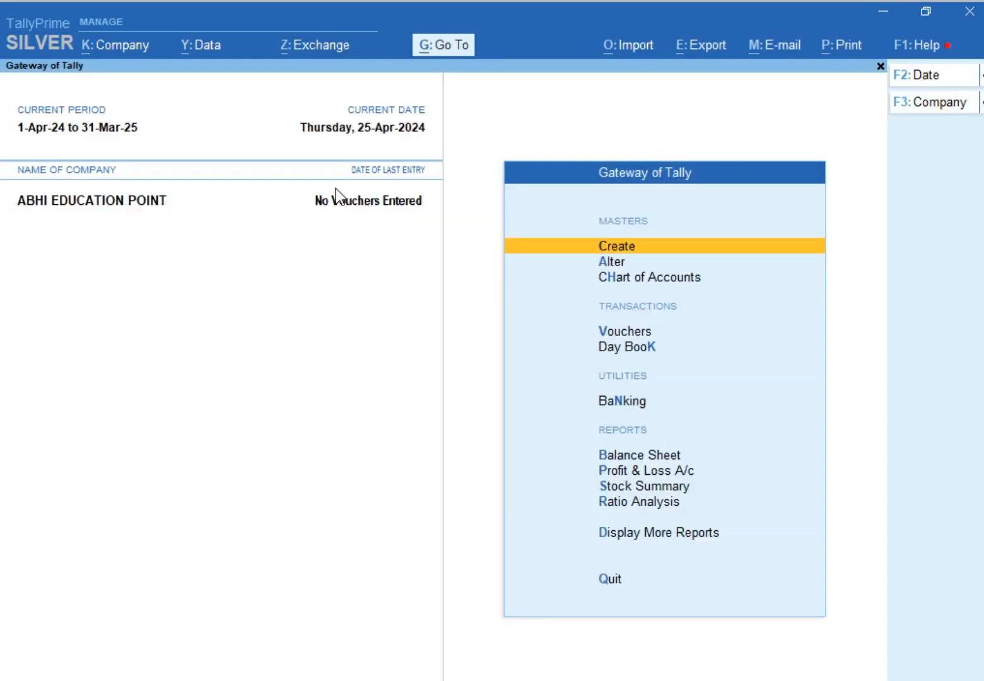
Step: Start sales voucher no. 11 dated 1-May-24 with MR A (SALES PARTY) as the party account
key("v")
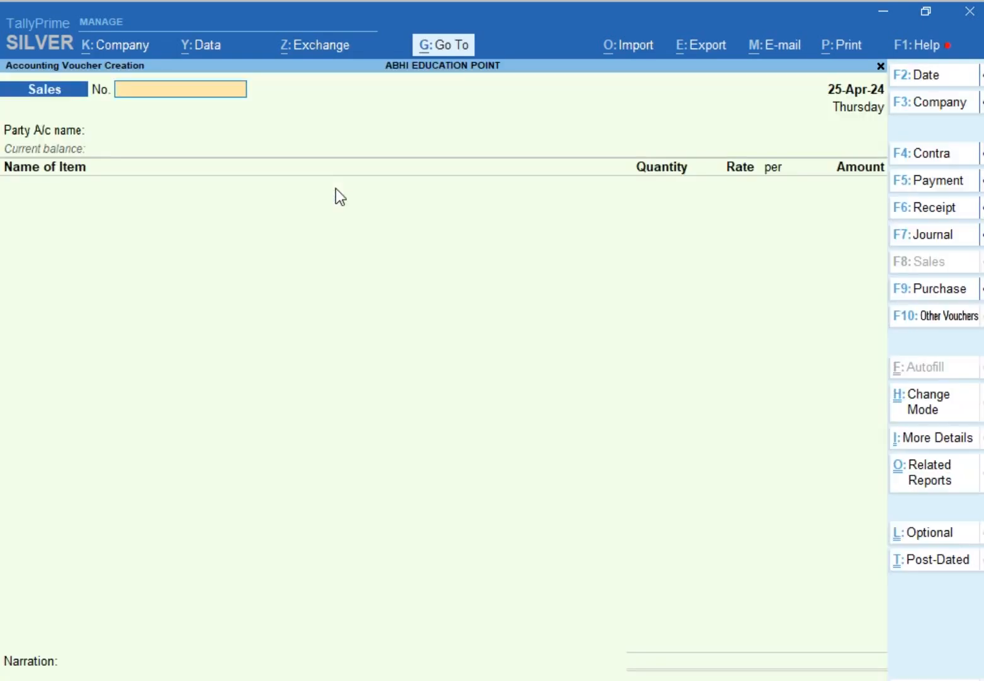
type("1")
key("BackSpace")
type("11")
key("Return")
type("1.5")
key("Return")
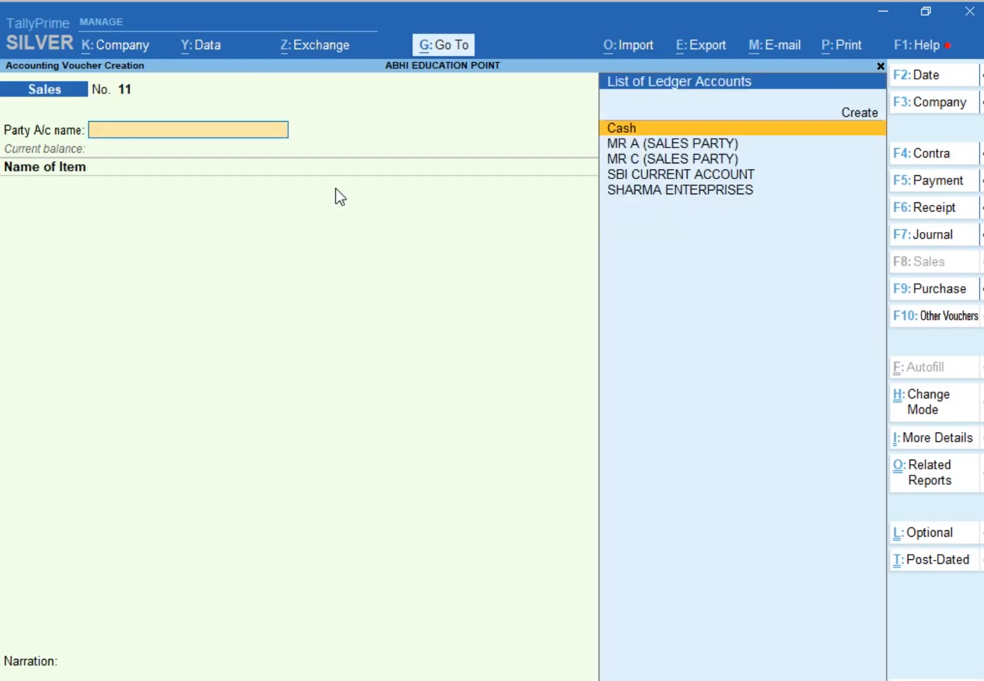
key("Down")
key("Return")
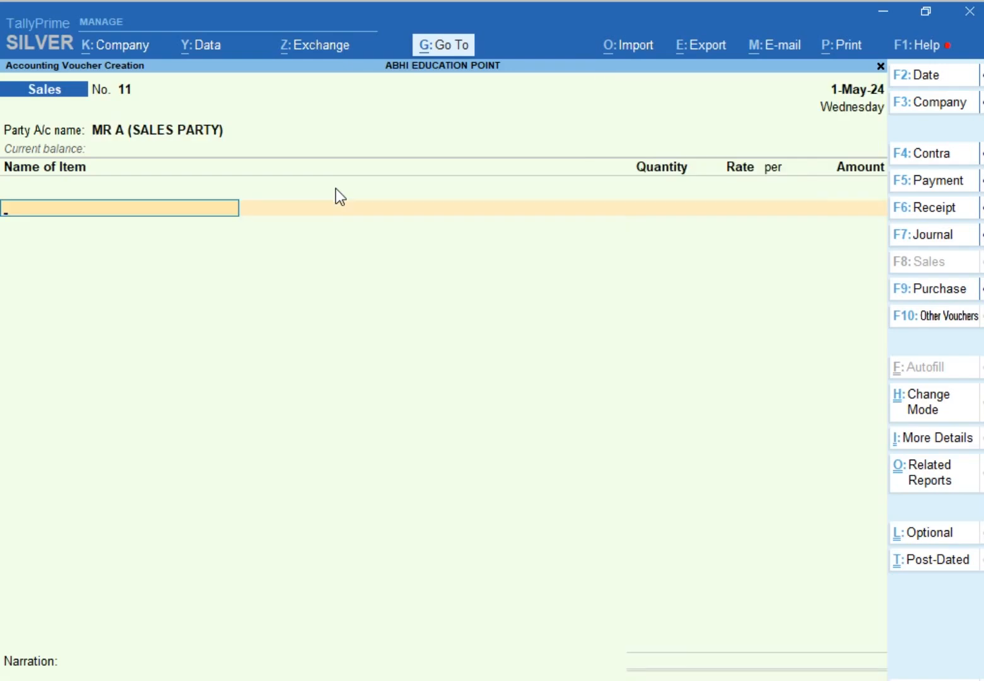
Step: Add the stock item HARDWARE to the voucher with a quantity of 40 PCS at a rate of 200
type("H")
key("Return")
type("40")
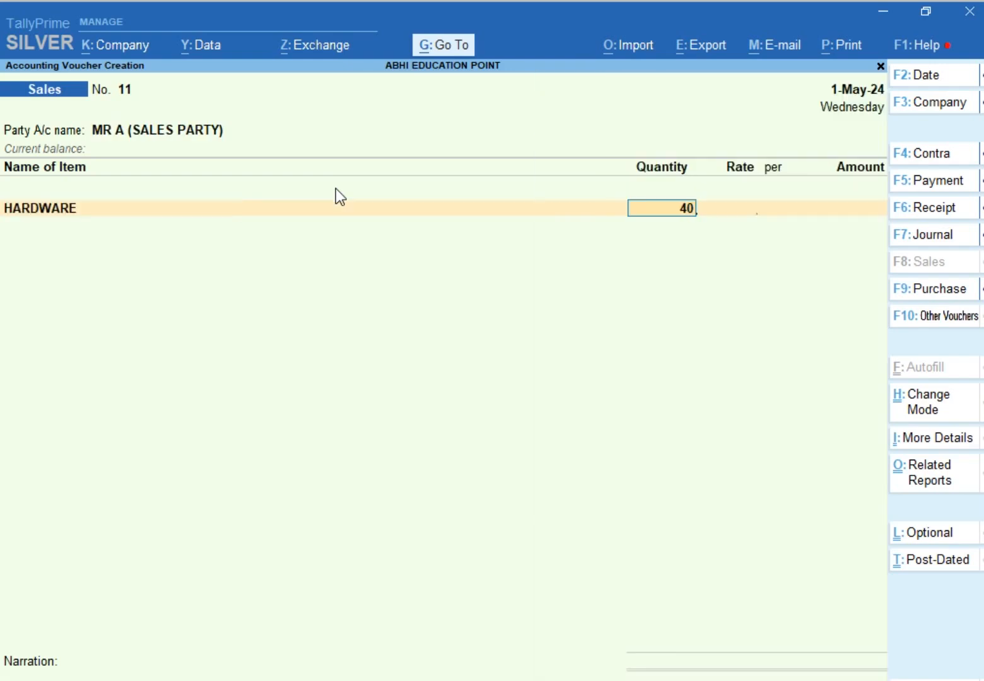
key("Return")
type("200")
key("Return")
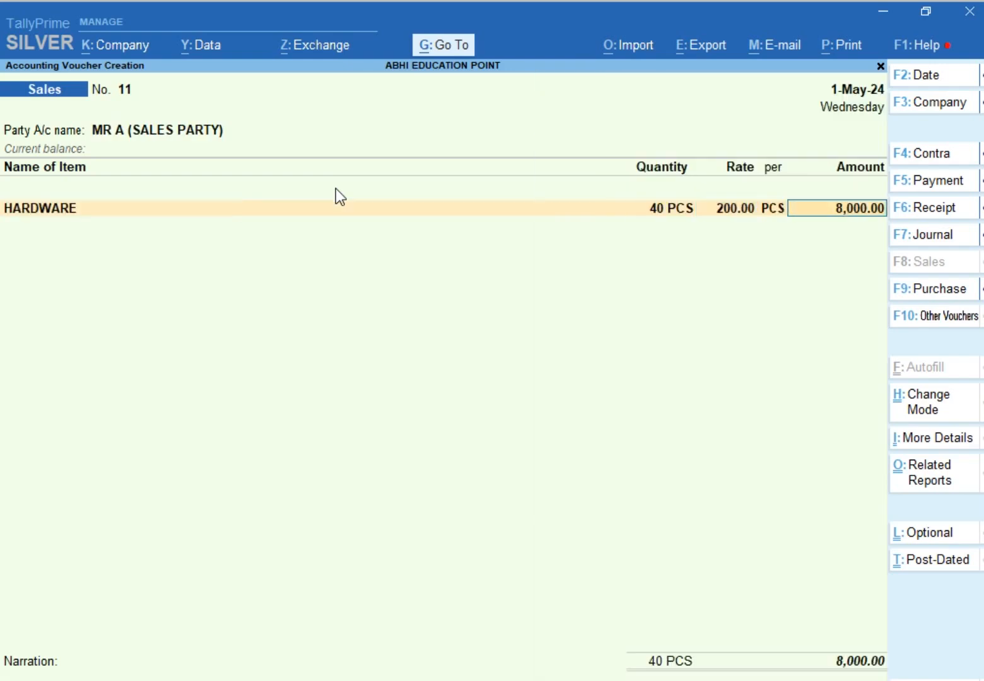
key("Return")
Step: Add the SGST OUTPUT and CGST OUTPUT tax ledgers below the 40 PCS of HARDWARE
key("Return")
type("1")
key("Return")
type("2")
key("Return")
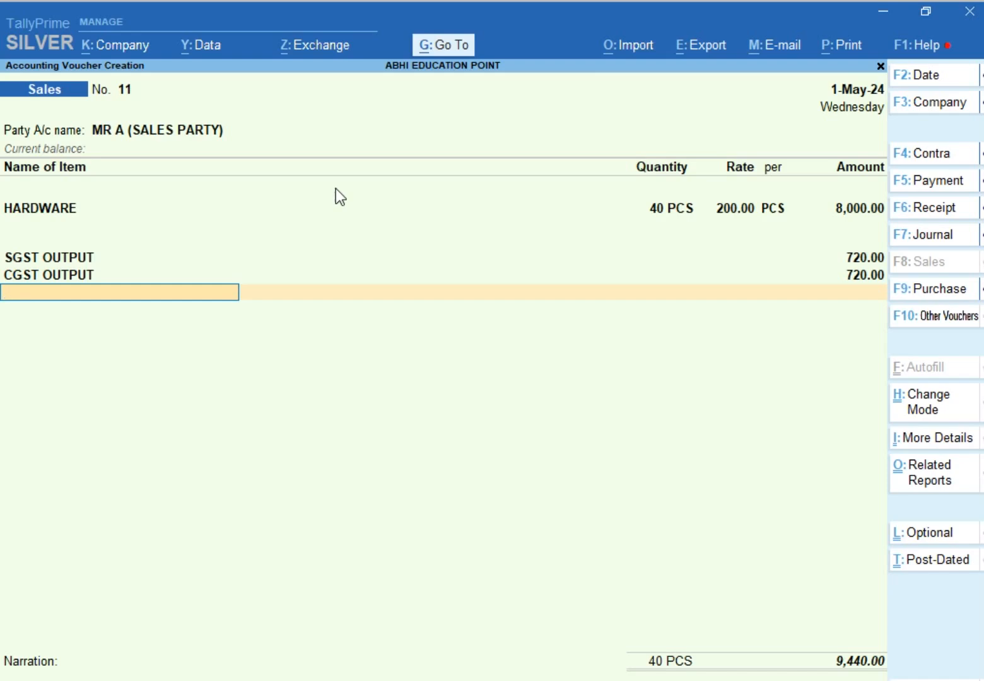
Step: Record the bill as New Ref 11 with 15 days' credit, save the sales voucher and leave voucher entry
key("Return")
key("Return")
key("Return")
key("Return")
key("Return")
key("Return")
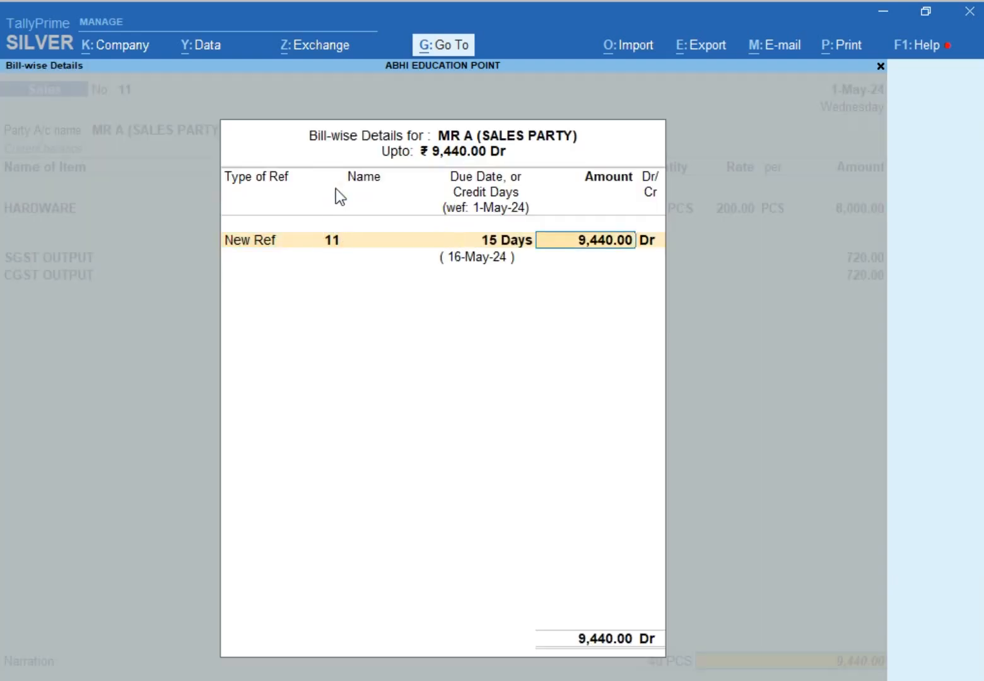
key("Return")
key("Return")
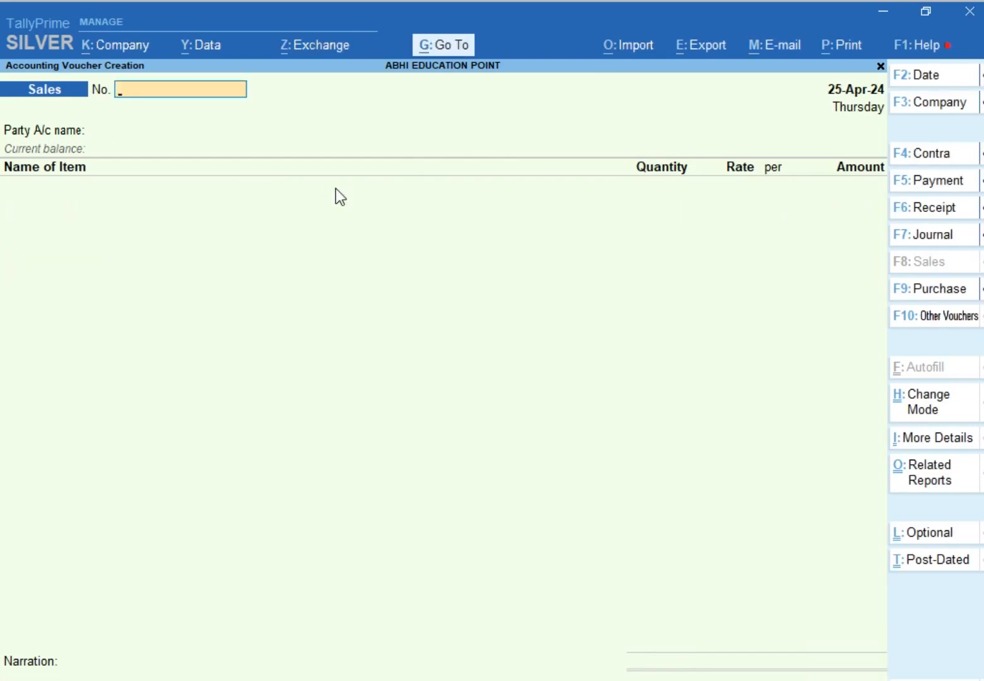
key("Escape")
Step: Start a new ledger named MR B (SALES PARTY) under Sundry Debtors, with balances maintained bill-by-bill
key("Up")
key("Up")
key("Up")
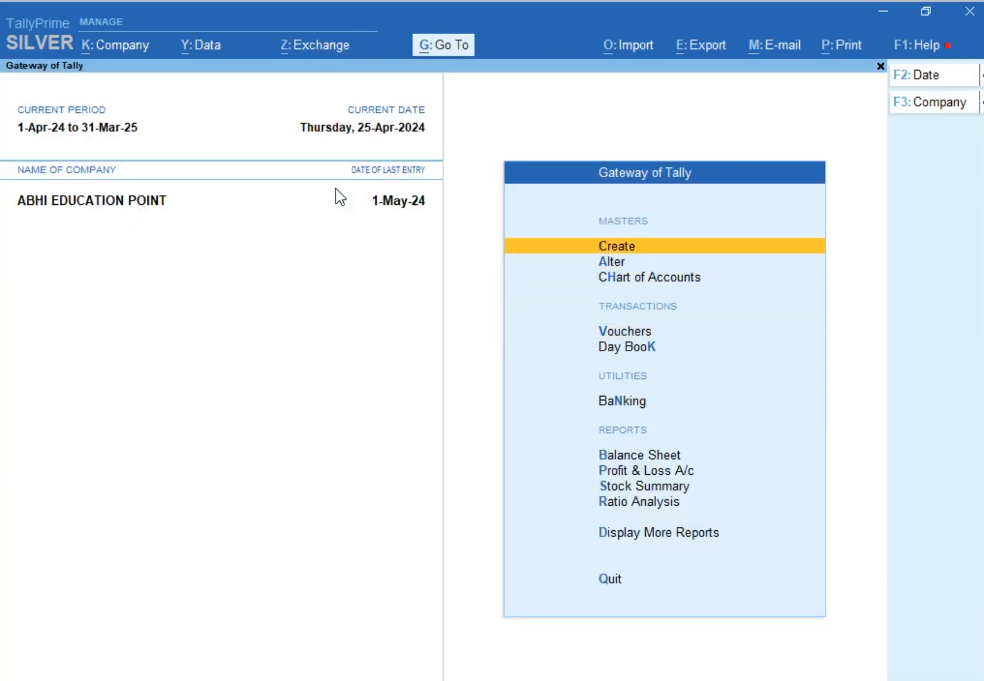
key("Return")
key("Down")
key("Return")
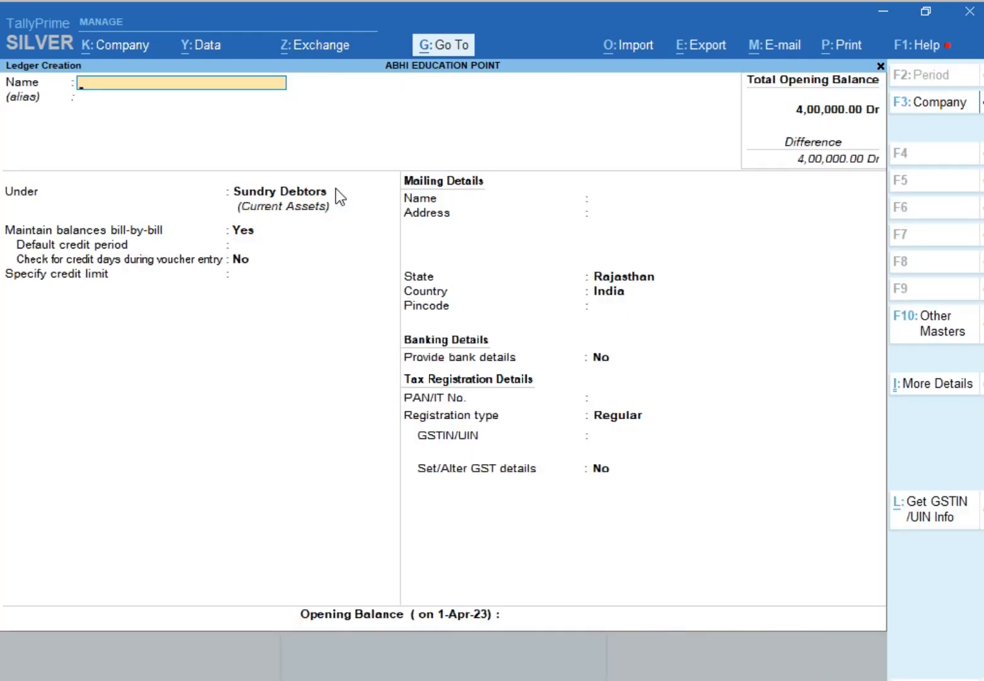
type("MR B (SALES PAR")
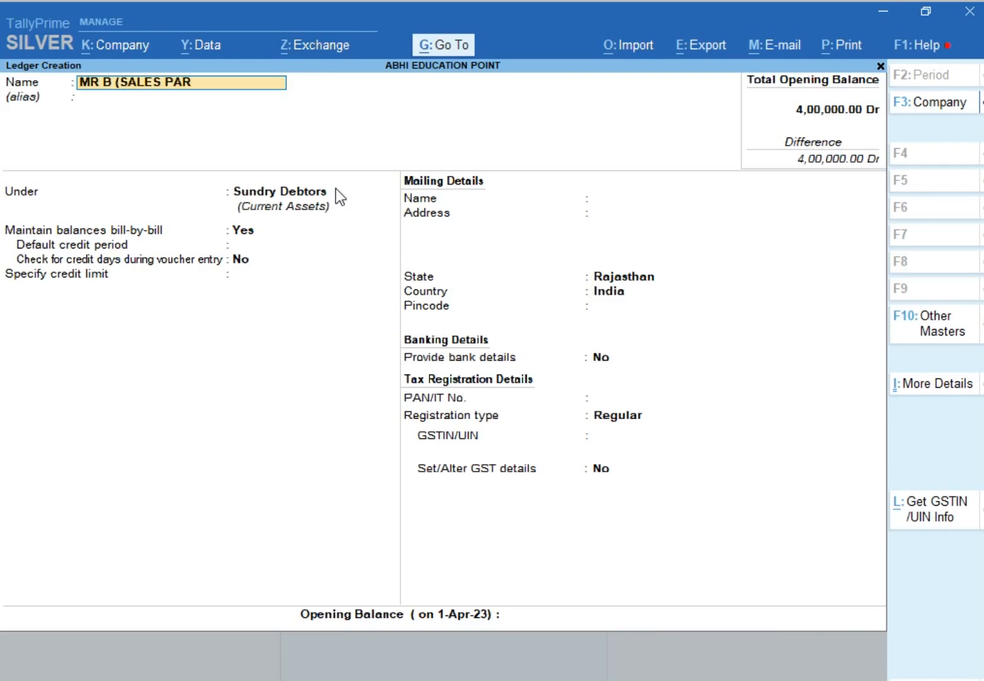
type("TY)")
key("Return")
key("Return")
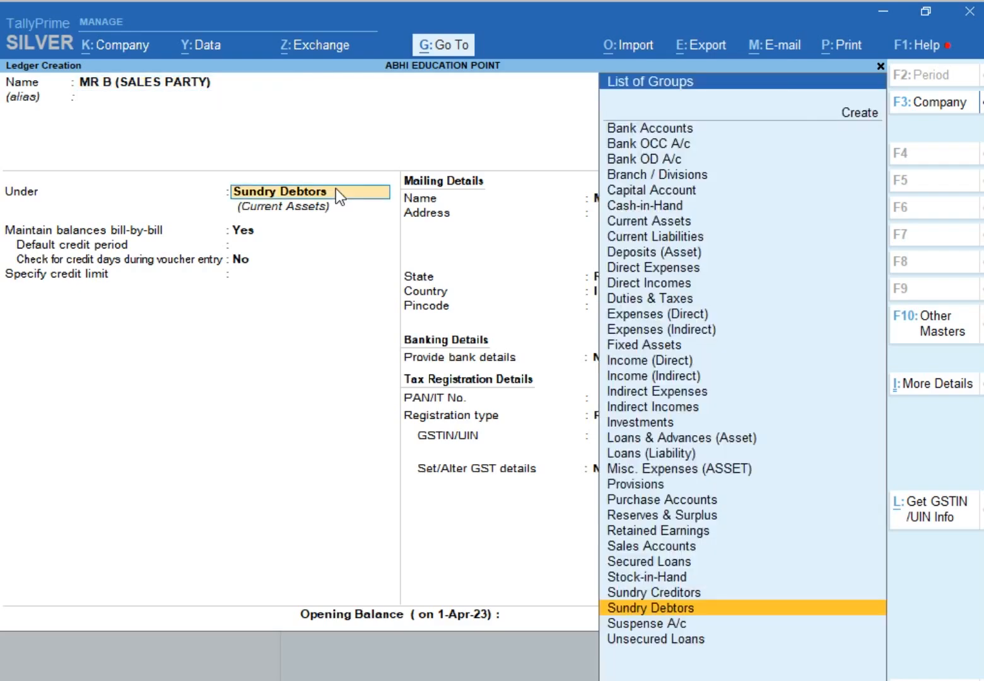
key("Return")
key("Return")
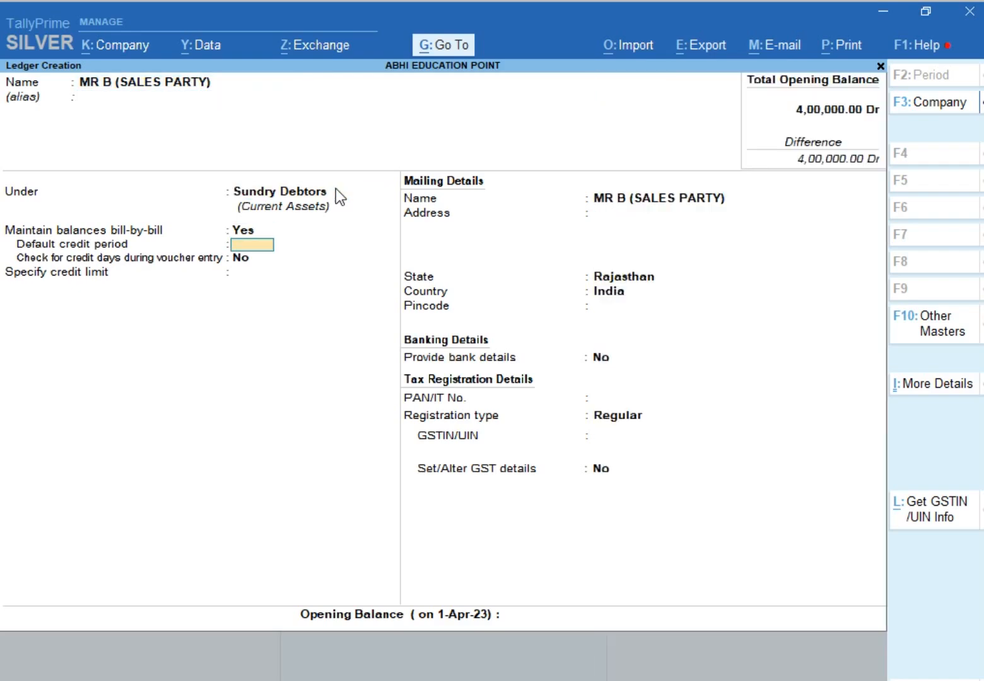
Step: Set the ledger's default credit period to 20 days, keep the remaining defaults and save it, returning to the Gateway of Tally
type("20")
key("Return")
key("Return")
key("Return")
key("Return")
key("Return")
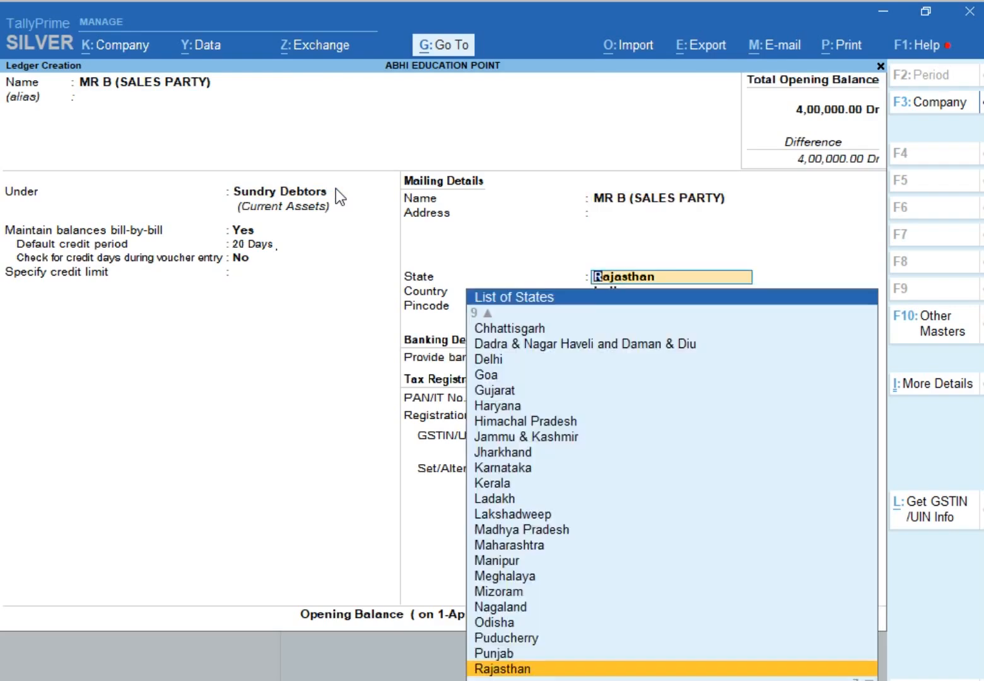
key("Return")
key("Return")
key("Return")
key("Return")
key("Return")
key("Return")
key("Return")
key("Return")
key("Return")
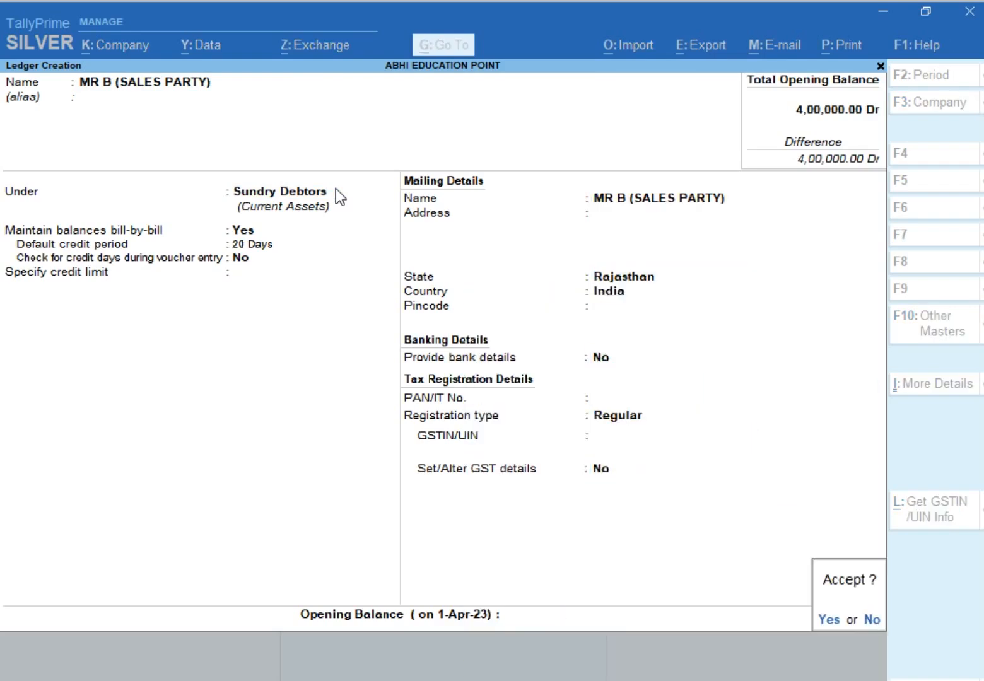
key("Return")
key("Escape")
key("Return")
key("Escape")
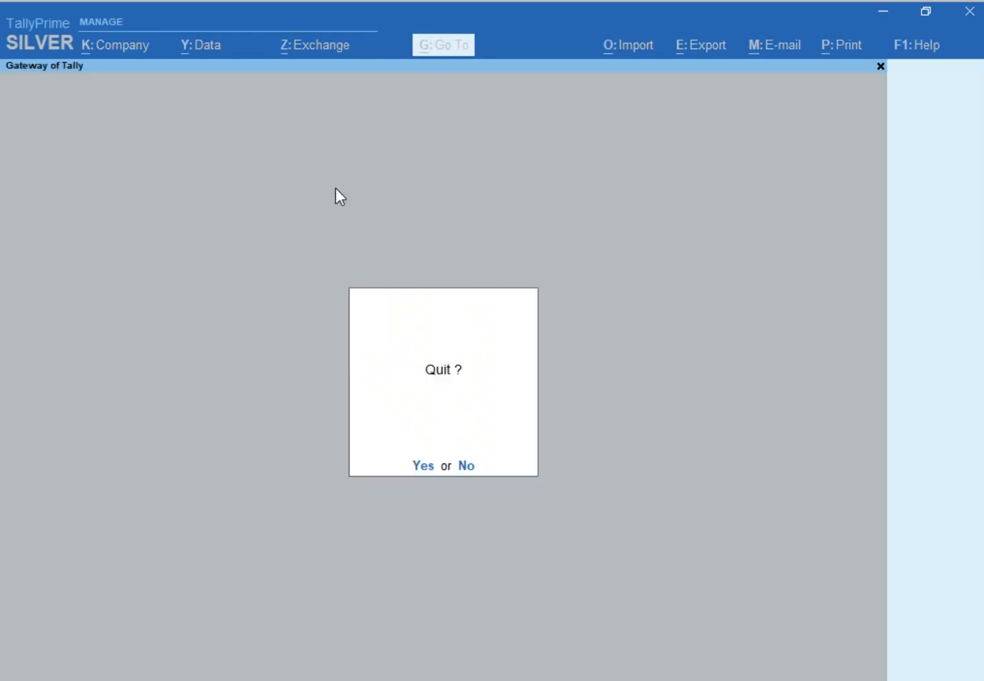
key("Escape")
Step: Start sales voucher no. 15 dated 15-May-24 with MR B (SALES PARTY) as the party account
type("v")
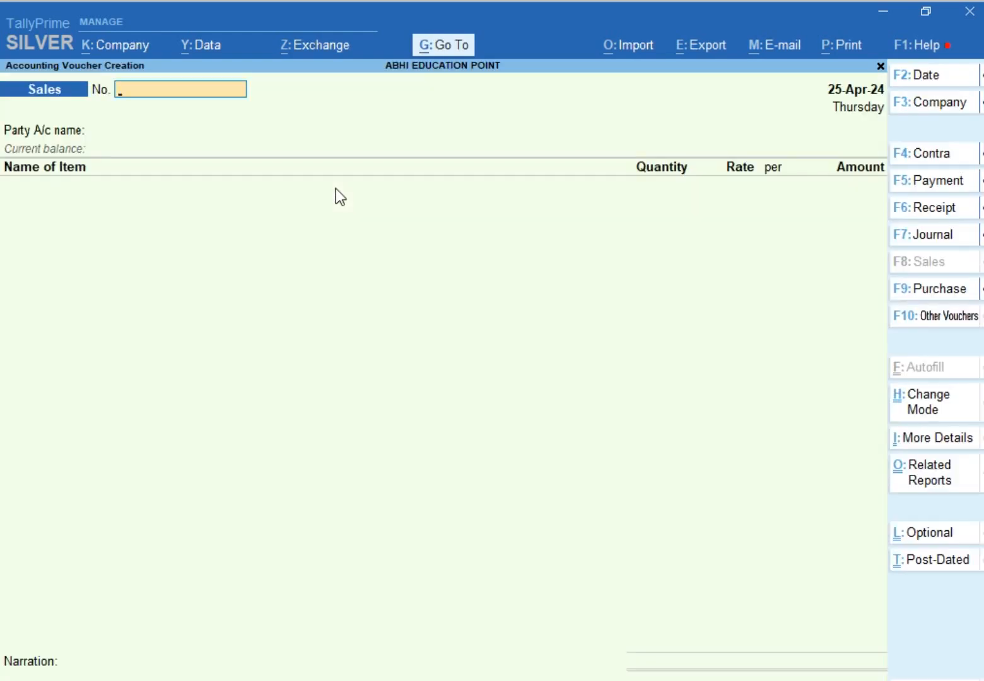
type("15")
key("Return")
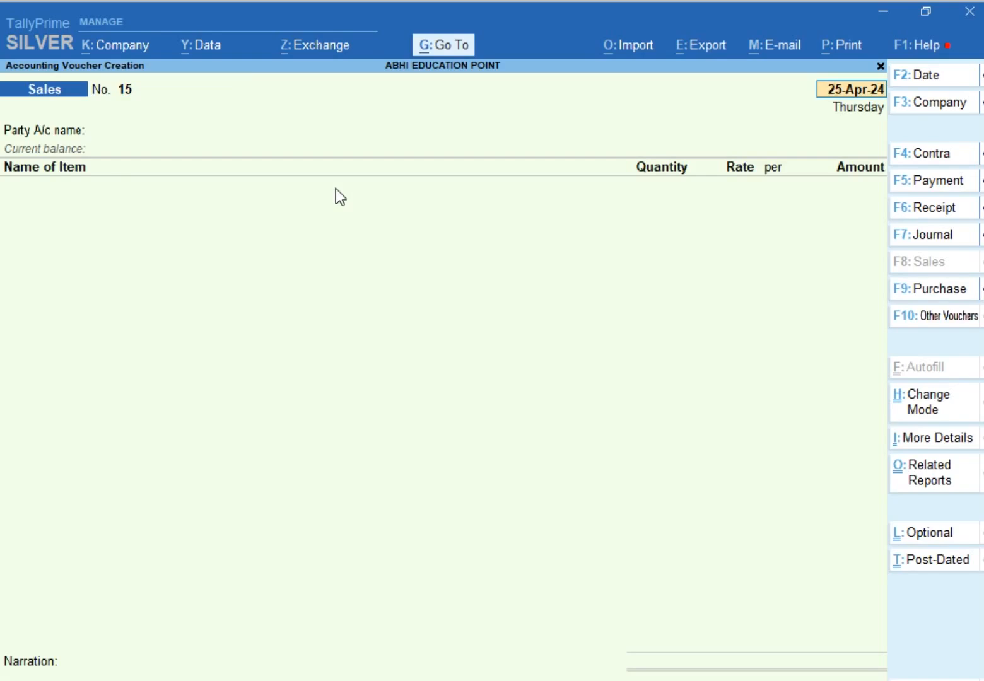
type("15-5")
key("Return")
type("M")
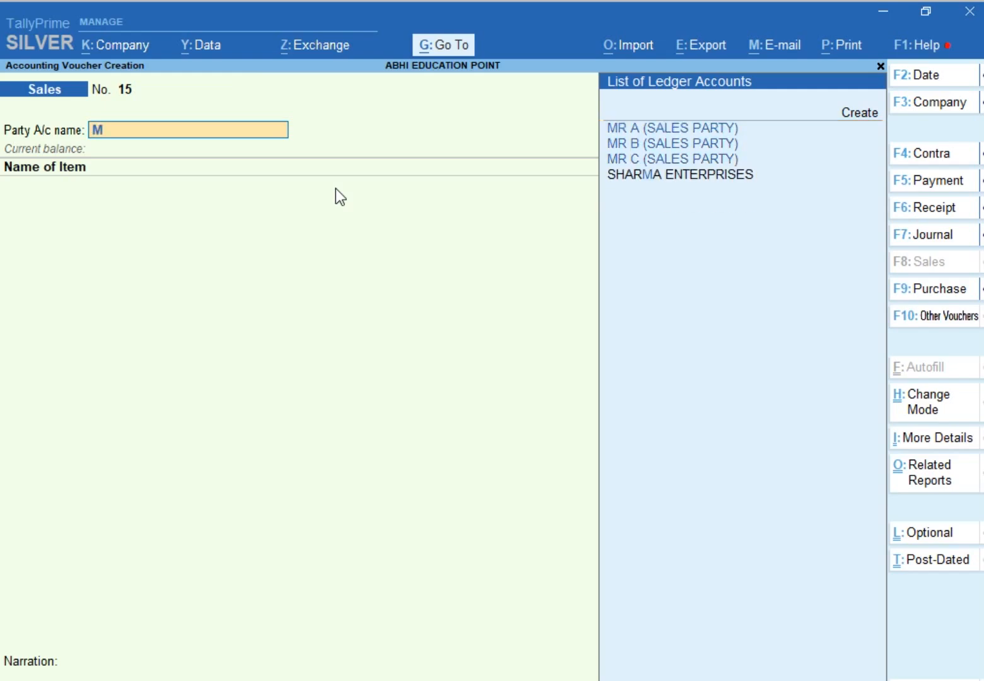
type("R")
key("Down")
key("Return")
Step: Add the stock item HARDWARE to the voucher with a quantity of 50 PCS at a rate of 300
type("H")
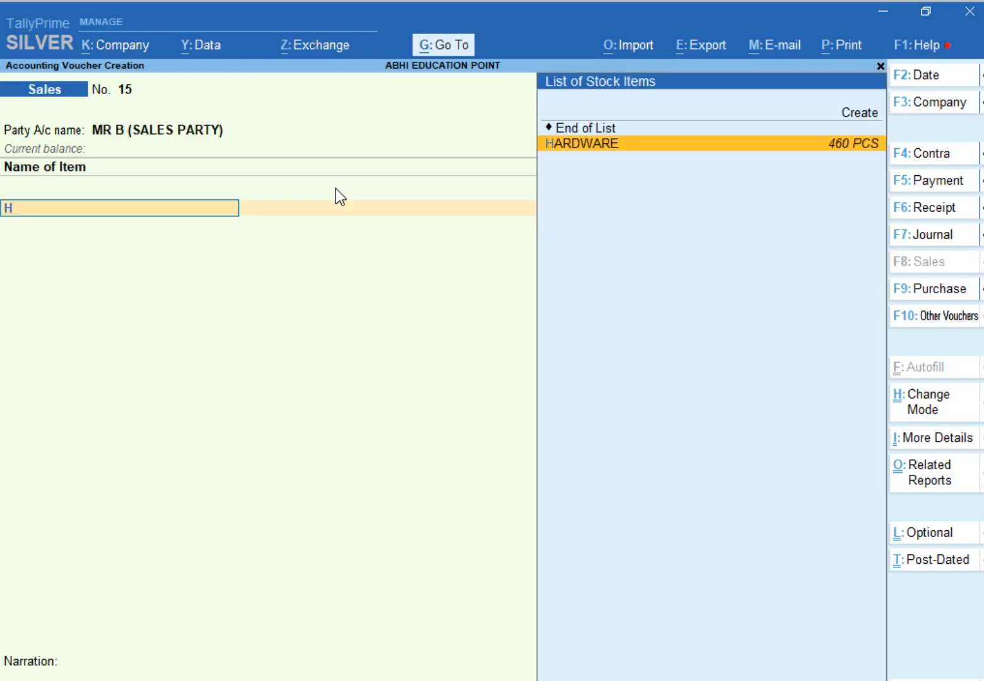
key("Return")
type("50")
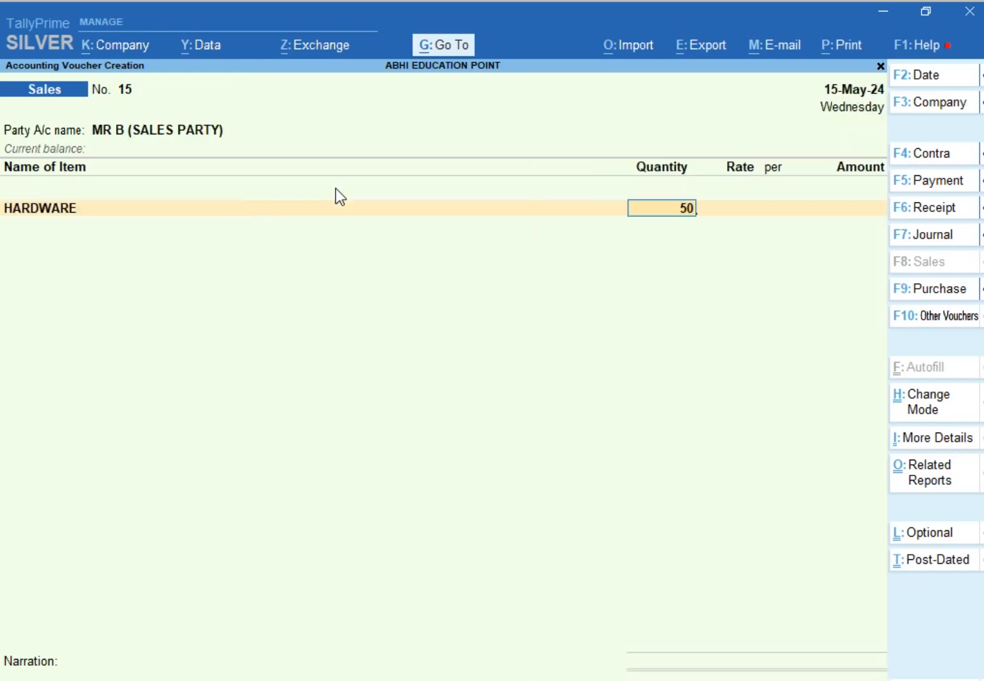
key("Return")
type("300")
key("Return")
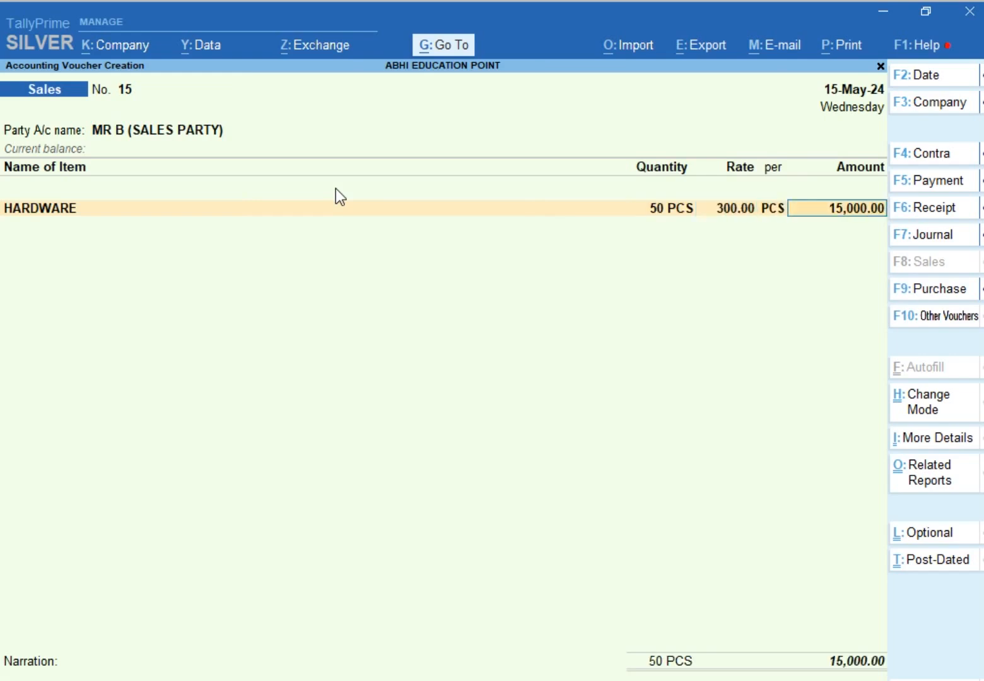
key("Return")
Step: Add the SGST OUTPUT and CGST OUTPUT tax ledgers below the 50 PCS of HARDWARE
key("Return")
key("Return")
key("Return")
type("1")
key("Return")
key("Return")
type("2")
key("Return")
key("Return")
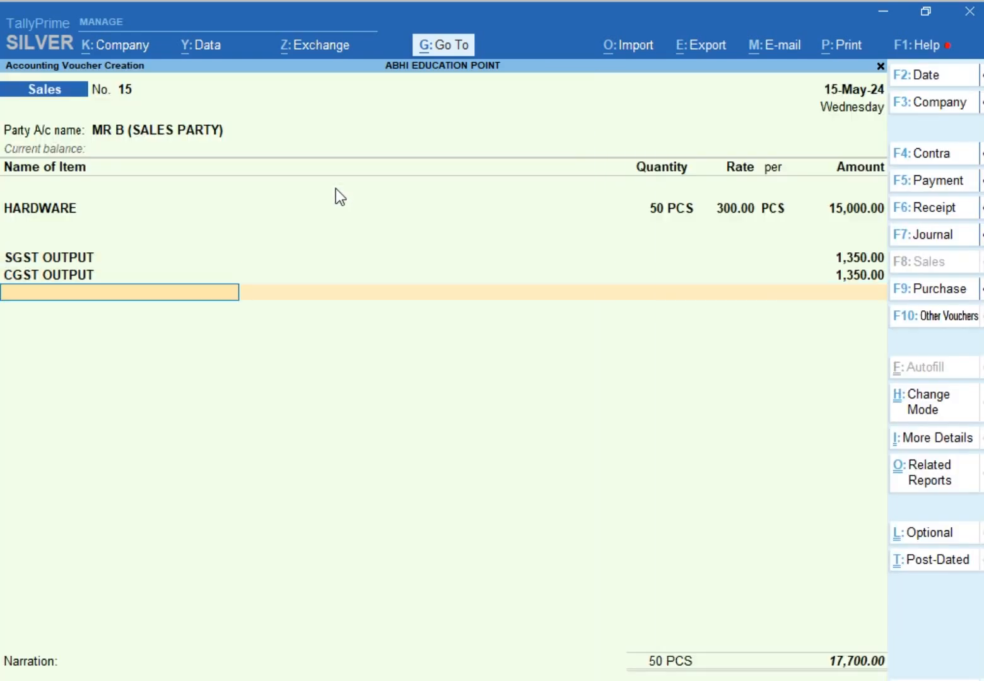
Step: Accept the remaining defaults, save sales voucher 15 and return to the Gateway of Tally
key("Return")
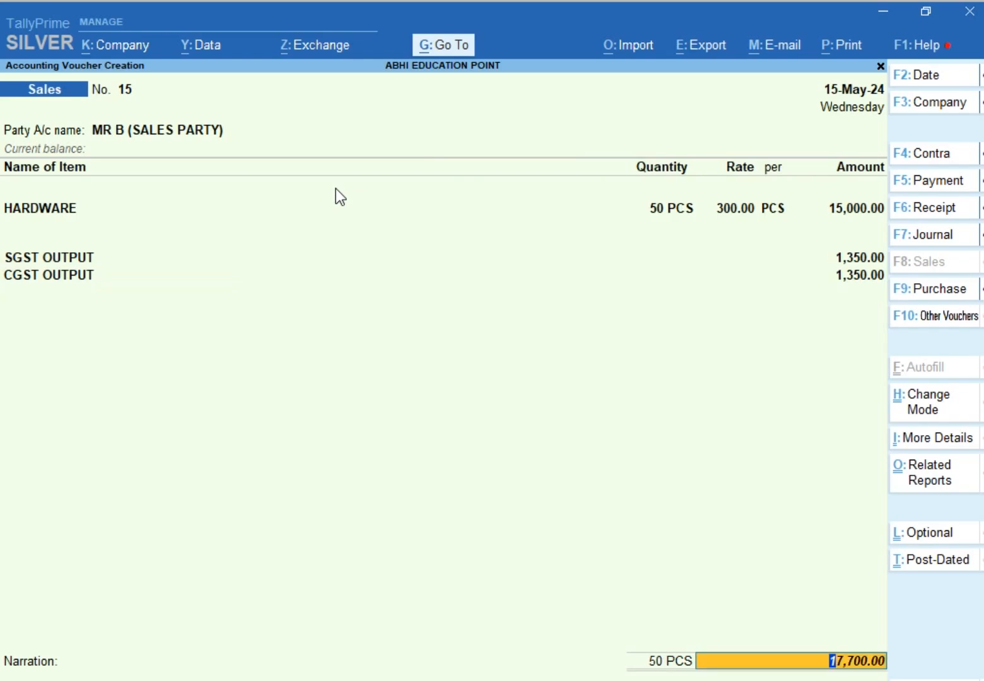
key("Return")
key("Return")
key("Return")
key("Return")
key("Return")
key("Return")
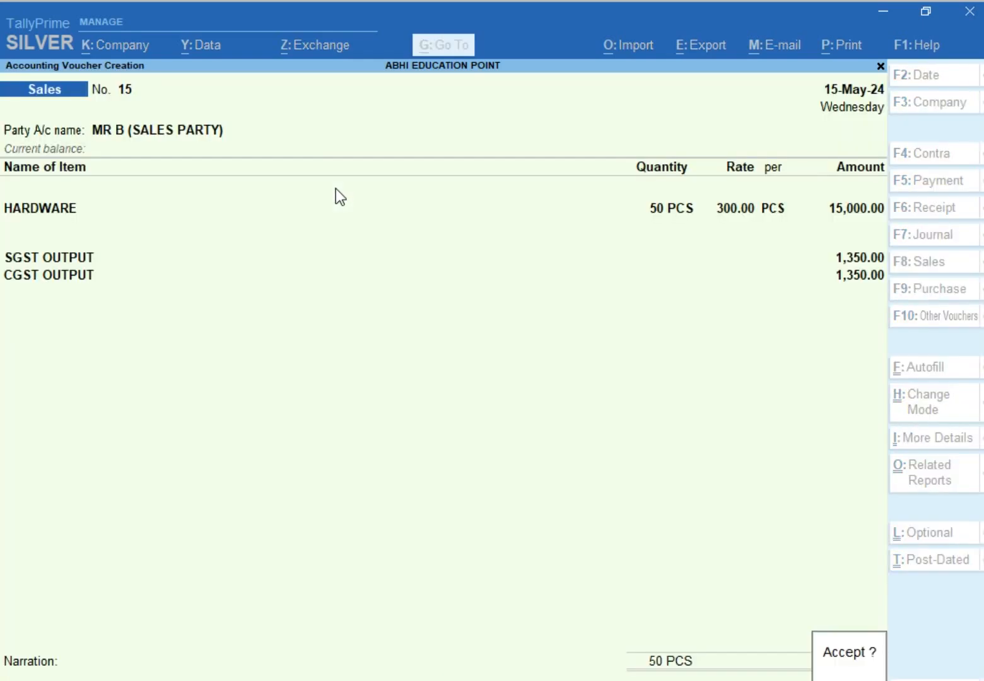
key("Return")
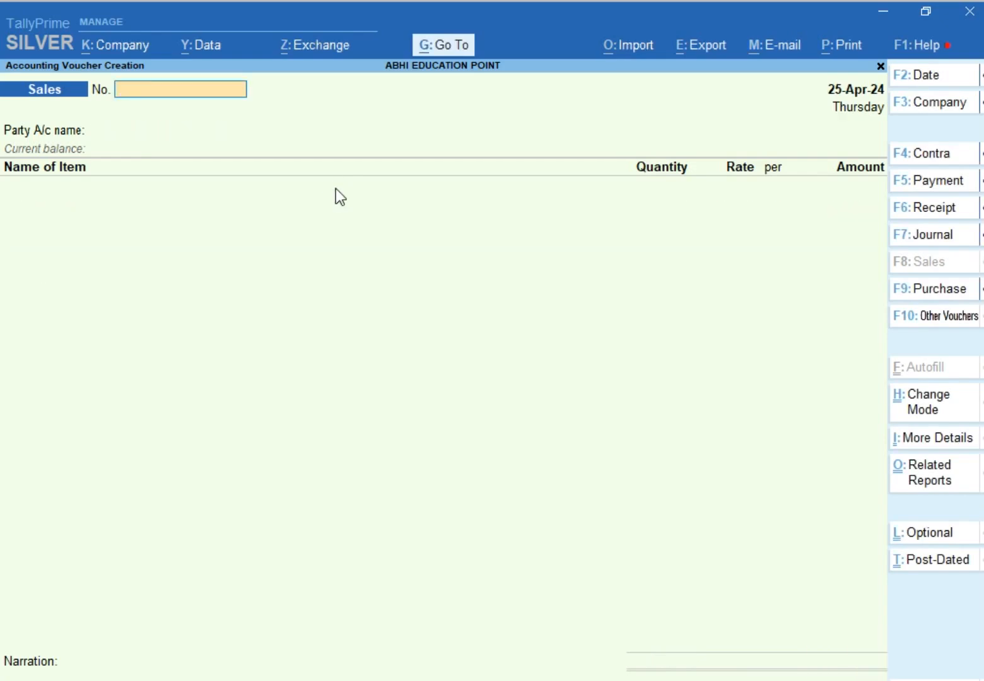
key("Escape")
key("Return")
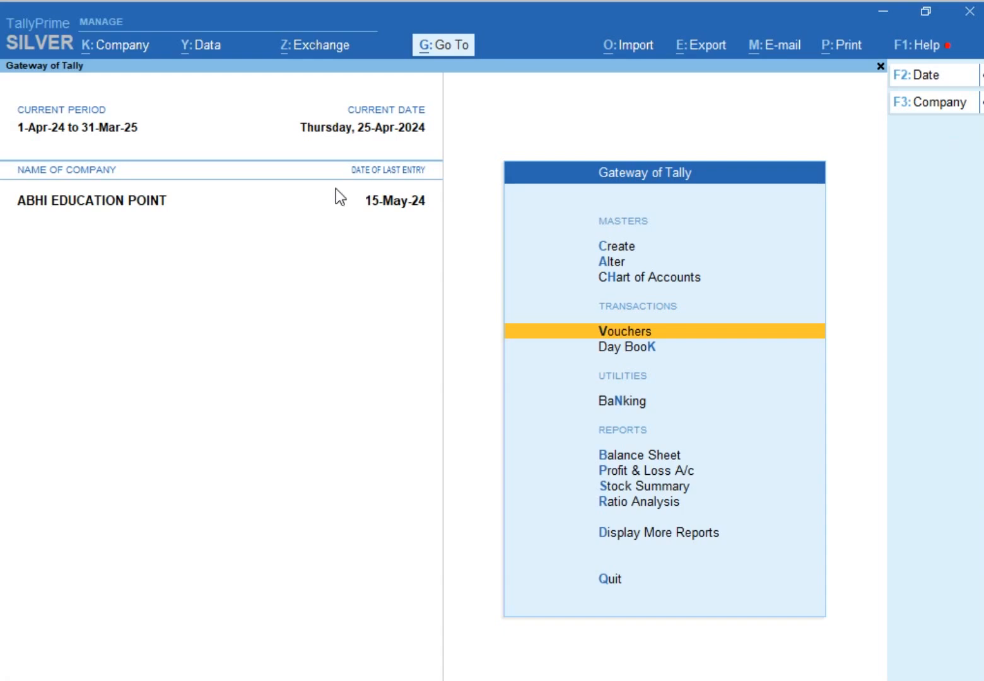
Step: Open the additional reports list from the Gateway of Tally
key("Down")
key("Down")
key("Down")
key("Down")
key("Down")
key("Down")
key("Down")
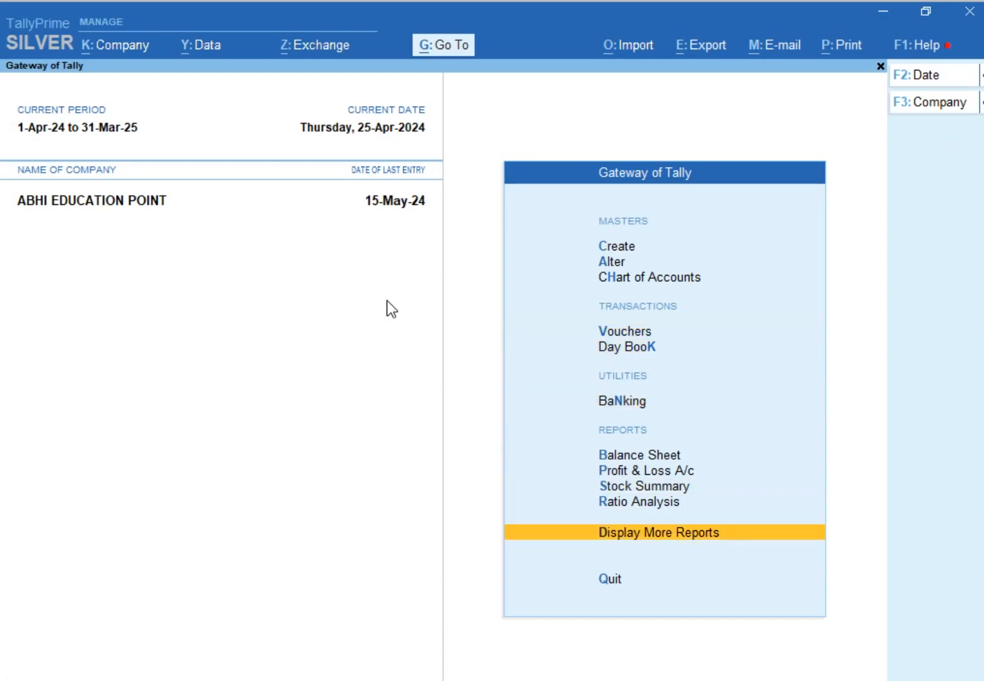
key("Return")
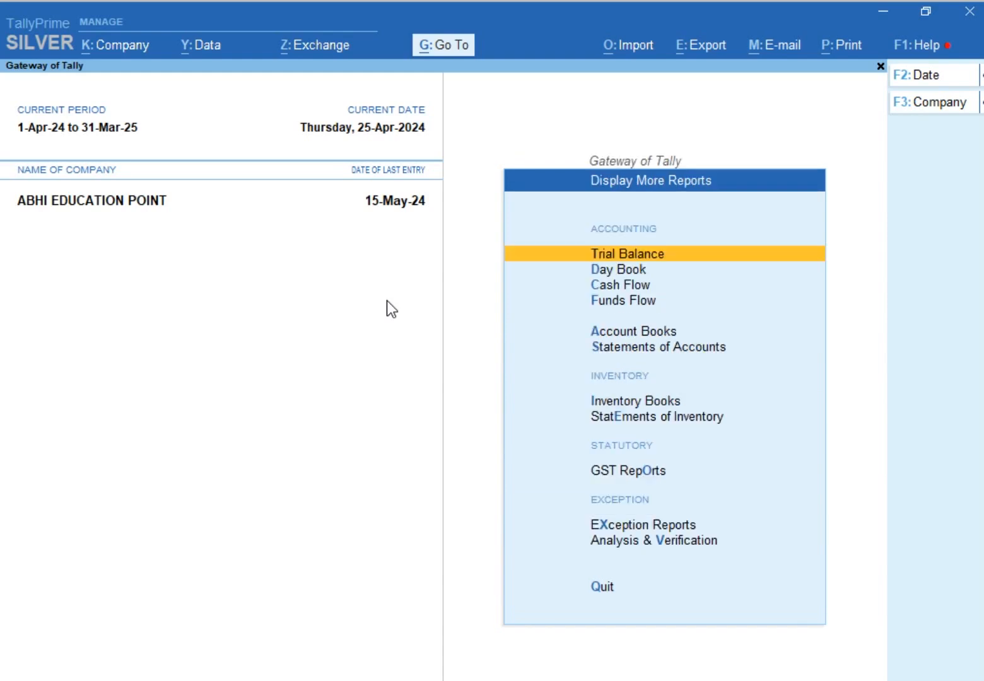
Step: Open the outstanding receivables report under Statements of Accounts and go through the MR A and MR B bills
key("Down")
key("Down")
key("Down")
key("Down")
key("Down")
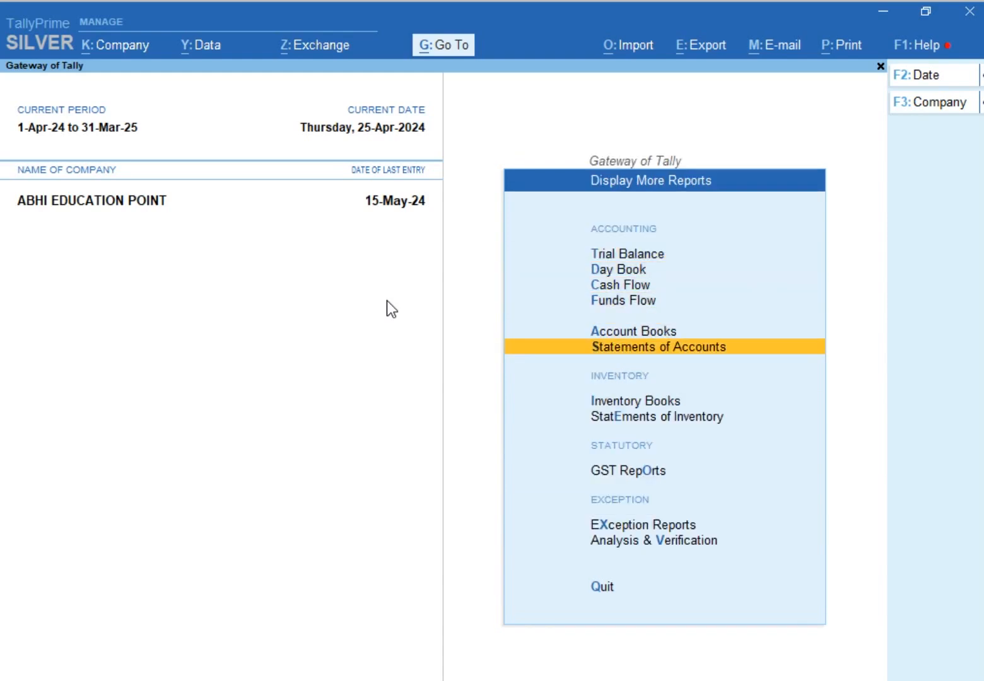
key("Down")
key("Up")
key("Return")
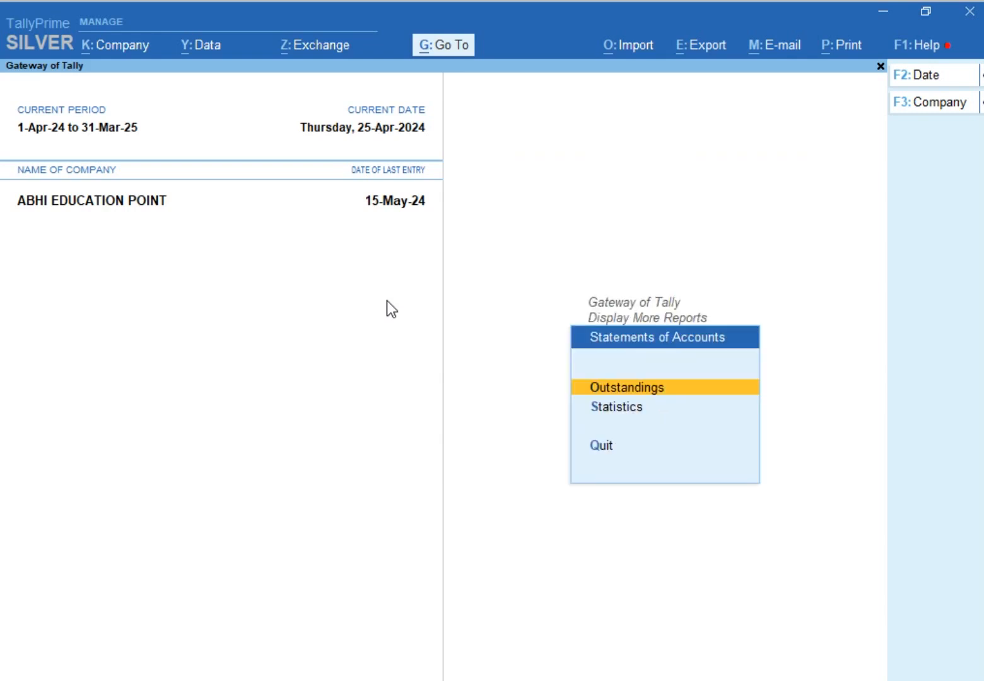
key("Return")
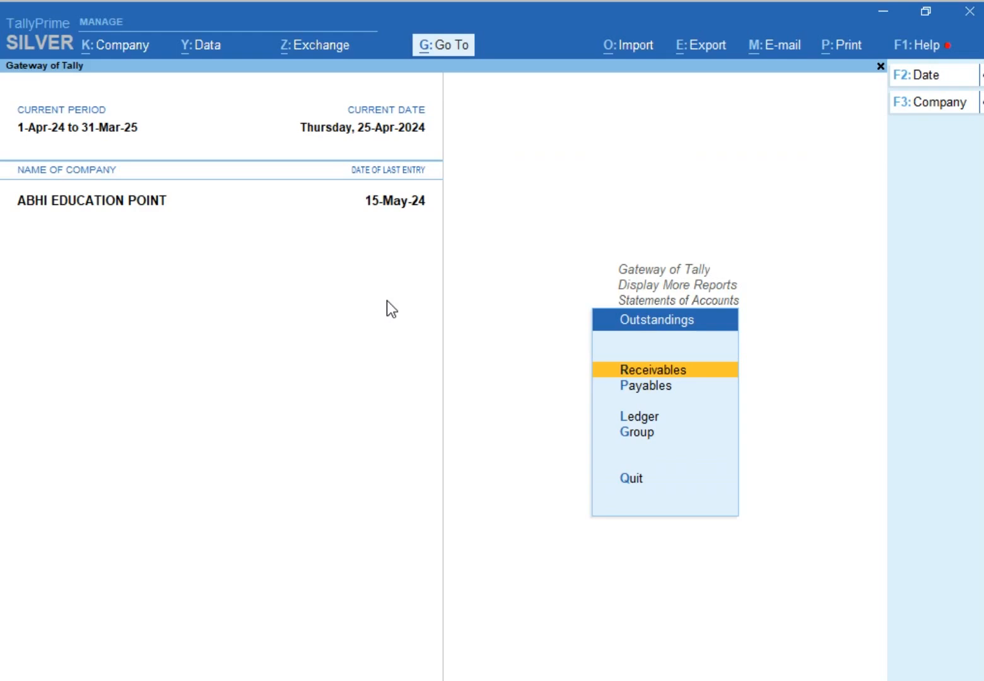
key("Return")
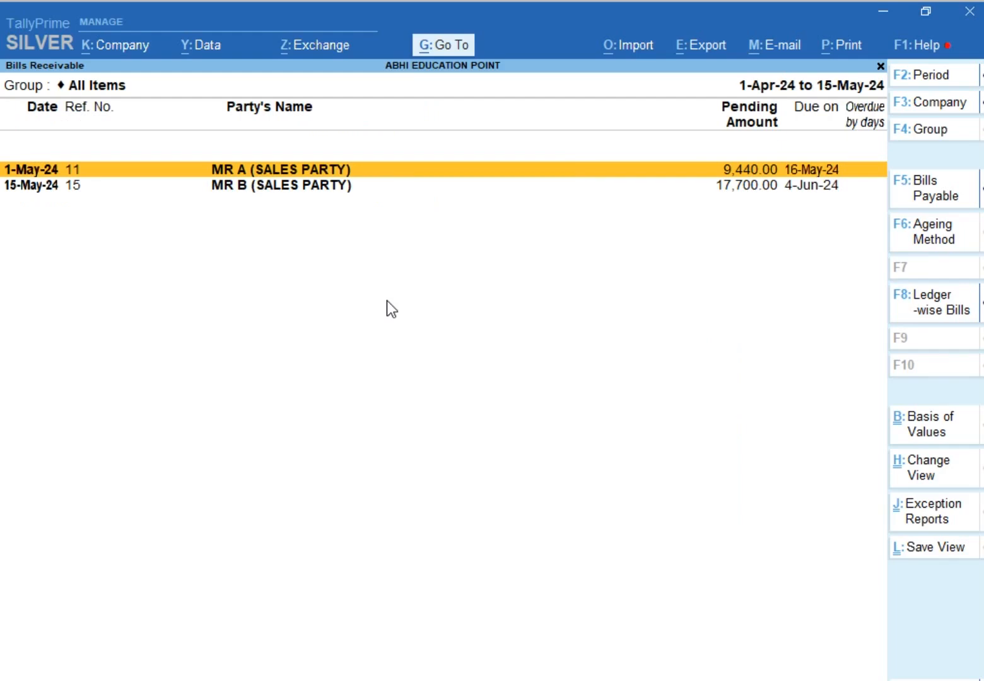
key("Down")
key("Up")
key("Down")
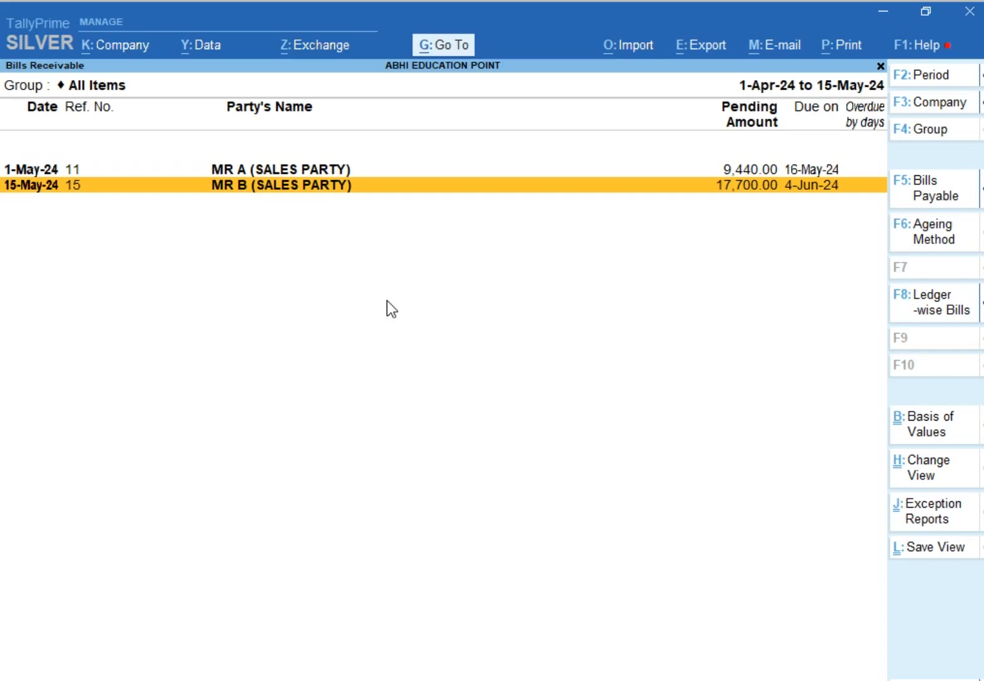
key("Up")
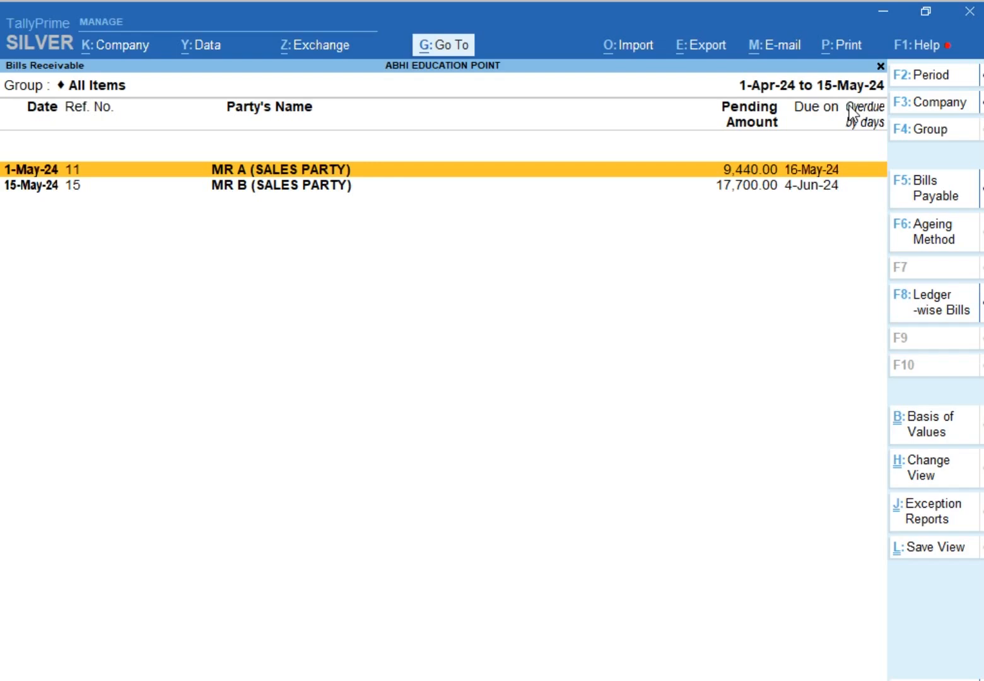
Step: Set the Bills Receivable period to end on 25-5 and check the overdue days of both bills
key("F2")
type("5-5")
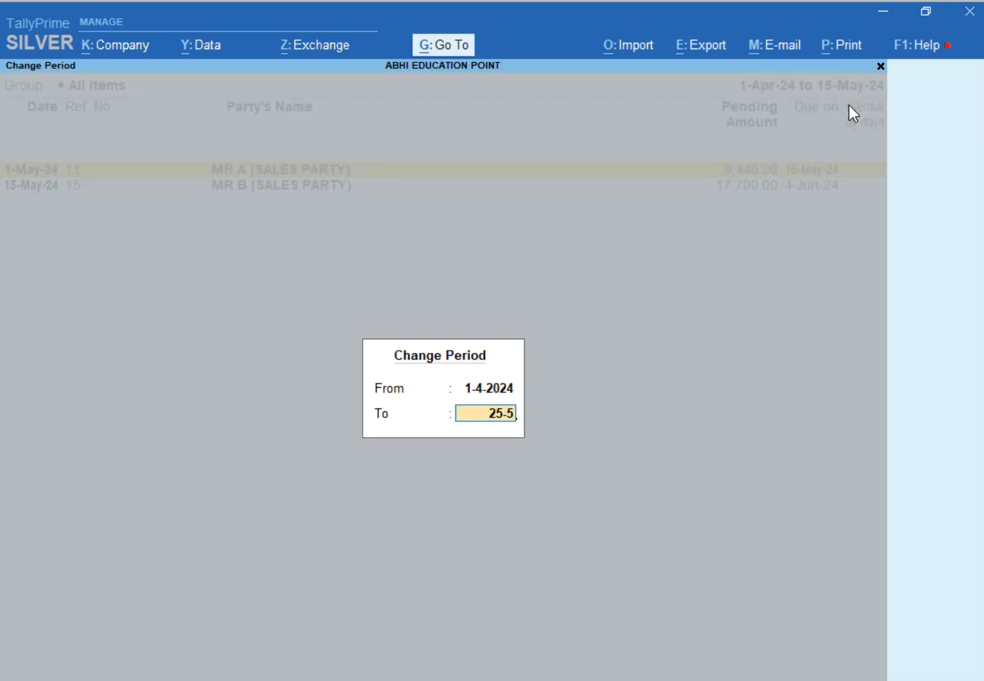
key("Return")
key("Down")
key("Up")
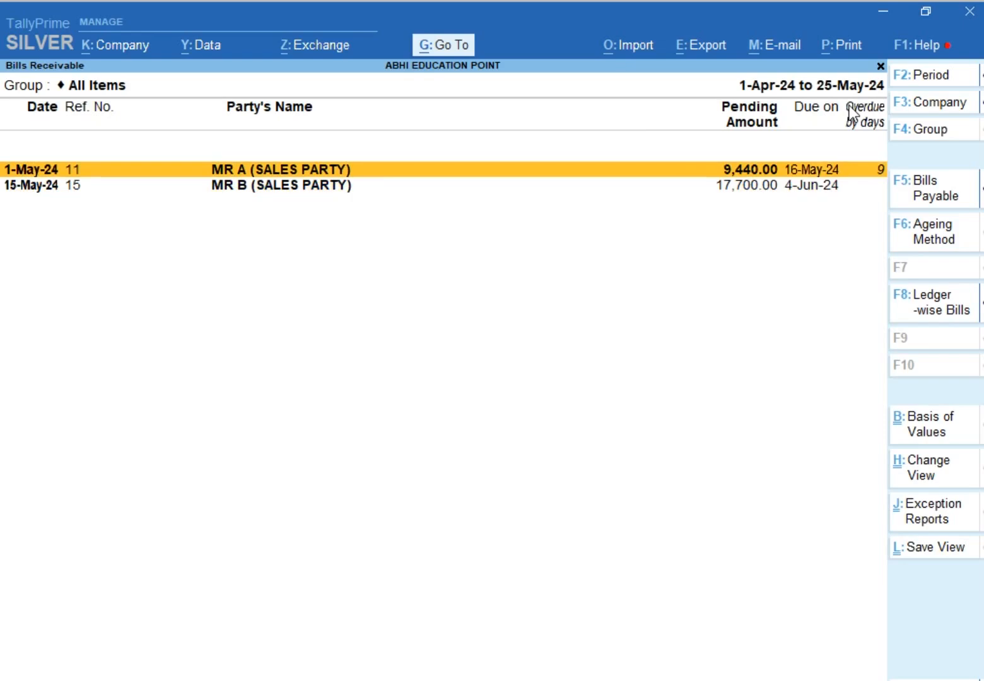
key("Down")
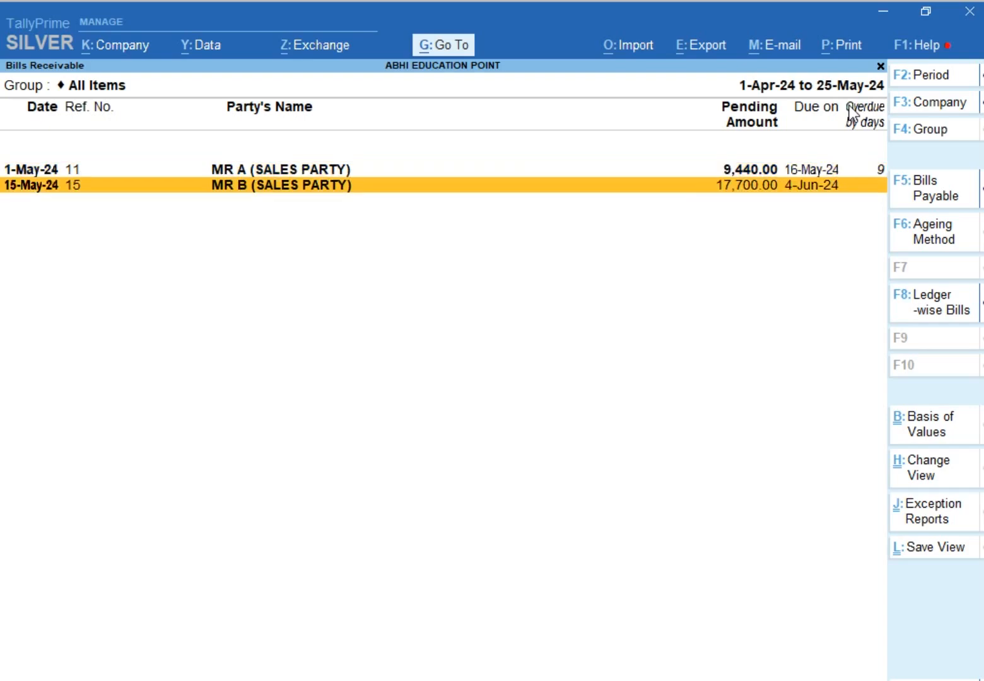
key("Up")
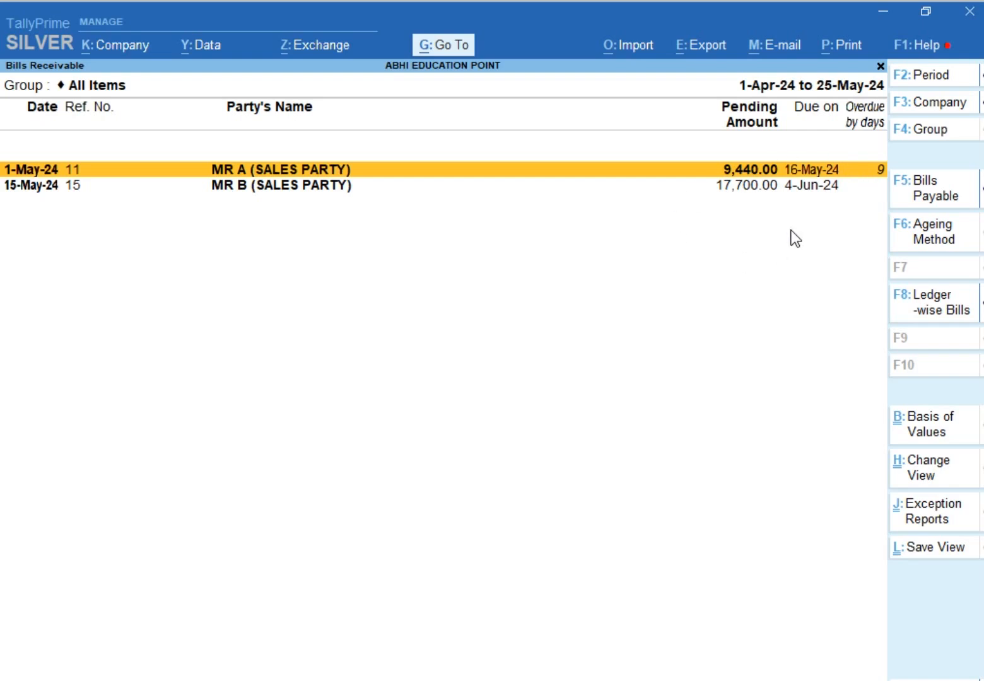
Step: Set the end date of the Bills Receivable period to 10-6
key("F2")
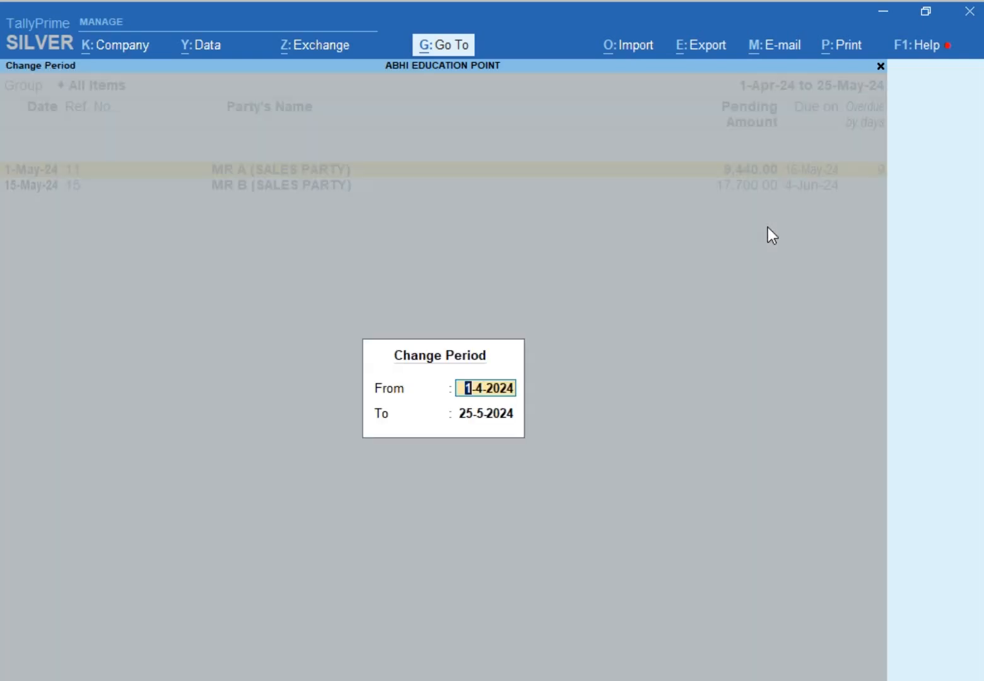
key("Return")
type("10-6")
key("Return")
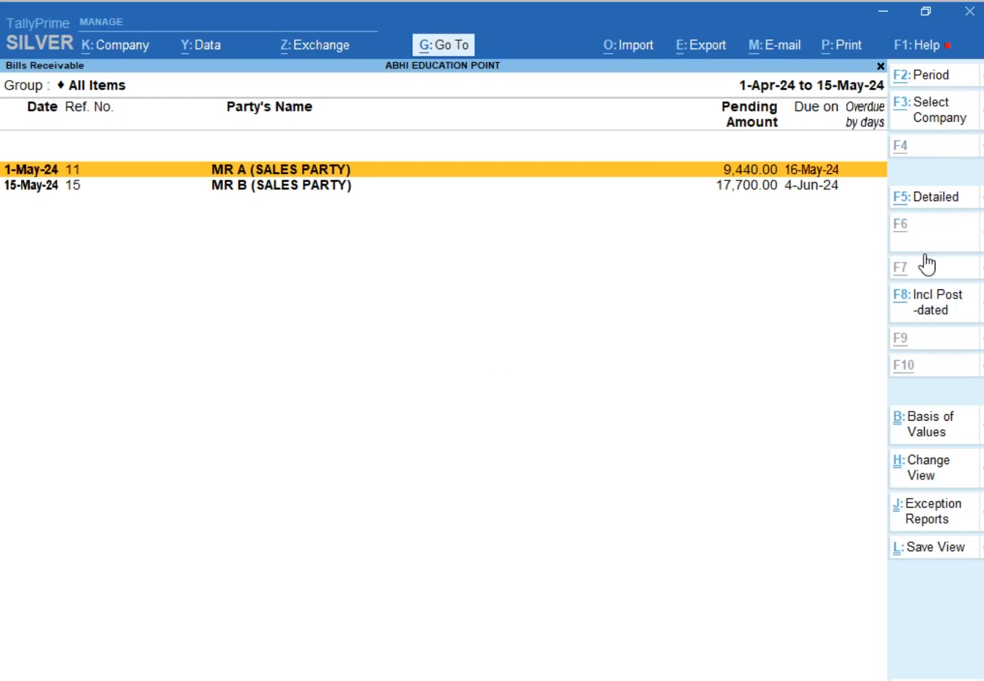
Step: Set the Bills Receivable period to run from 1-4-2024 to 1-6
key("F2")
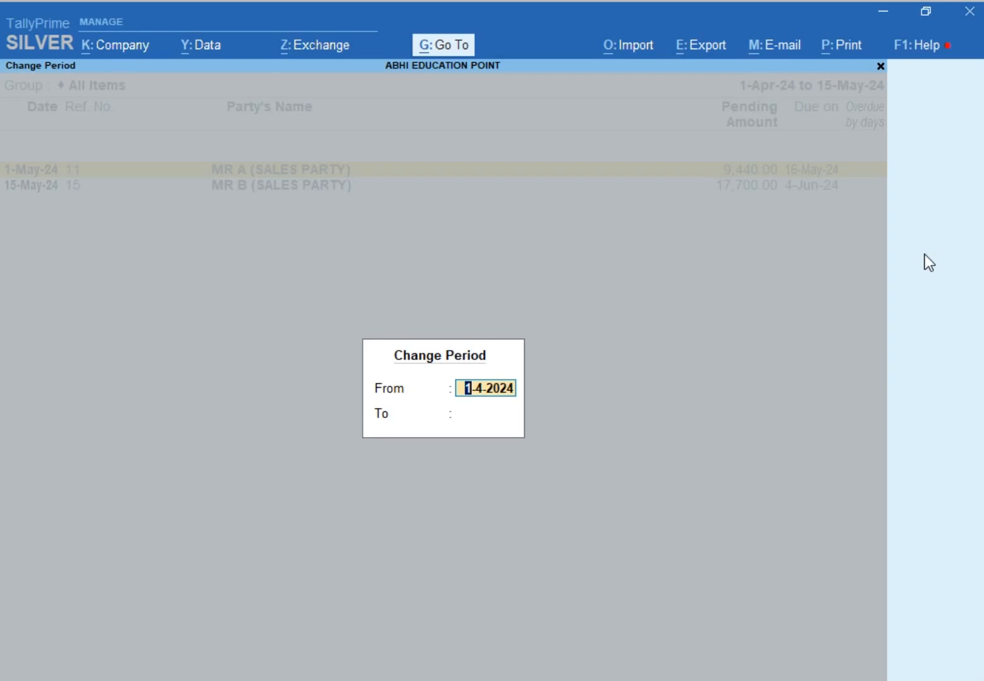
key("Return")
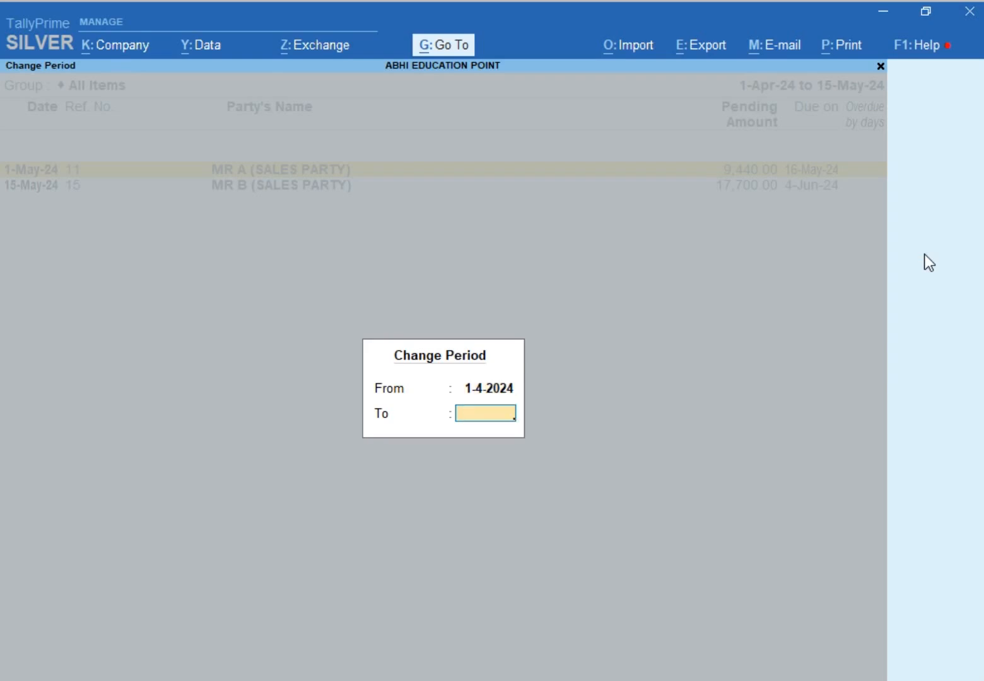
type("1-6")
key("Return")
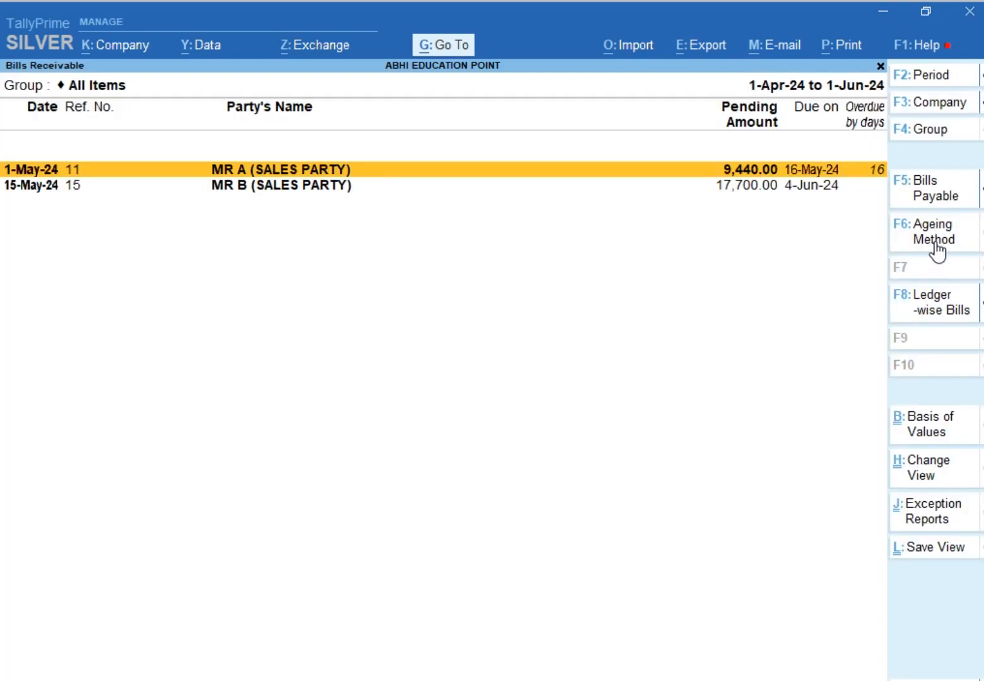
Step: Apply Ageing by Bill Date to the report with slabs 0 to 15, 15 to 20, 20 to 25 and from 25 days
left_click(935, 242)
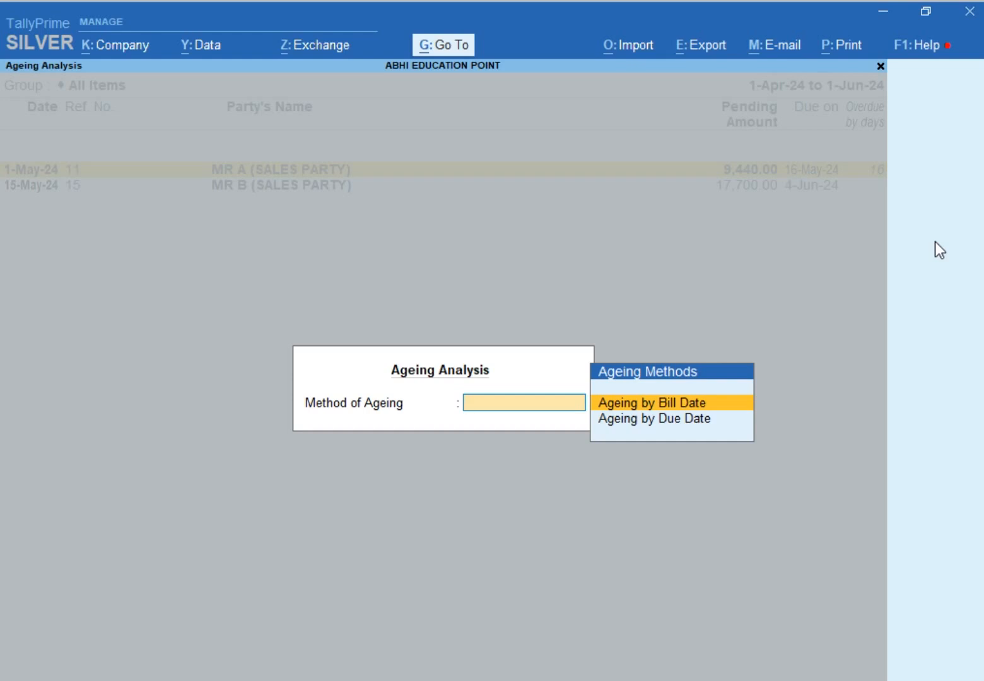
key("Return")
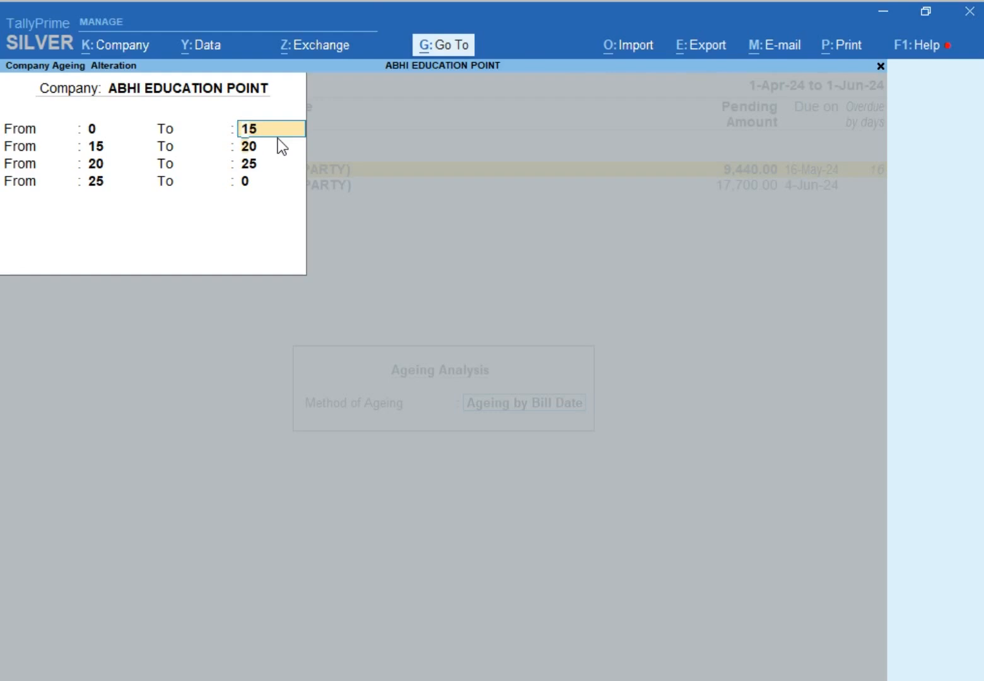
key("Return")
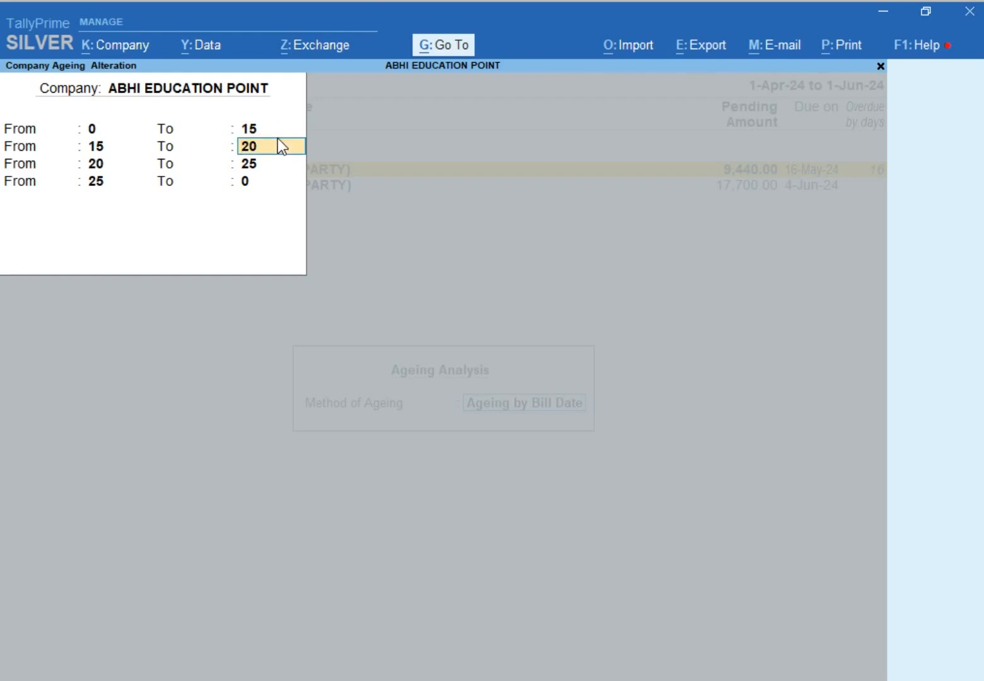
key("Return")
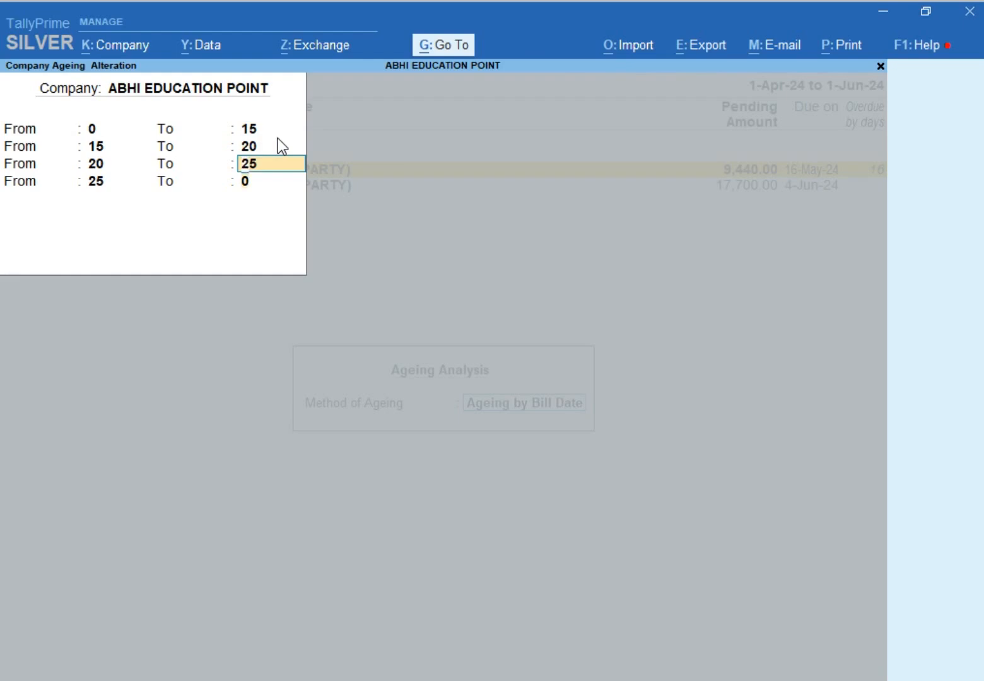
key("Return")
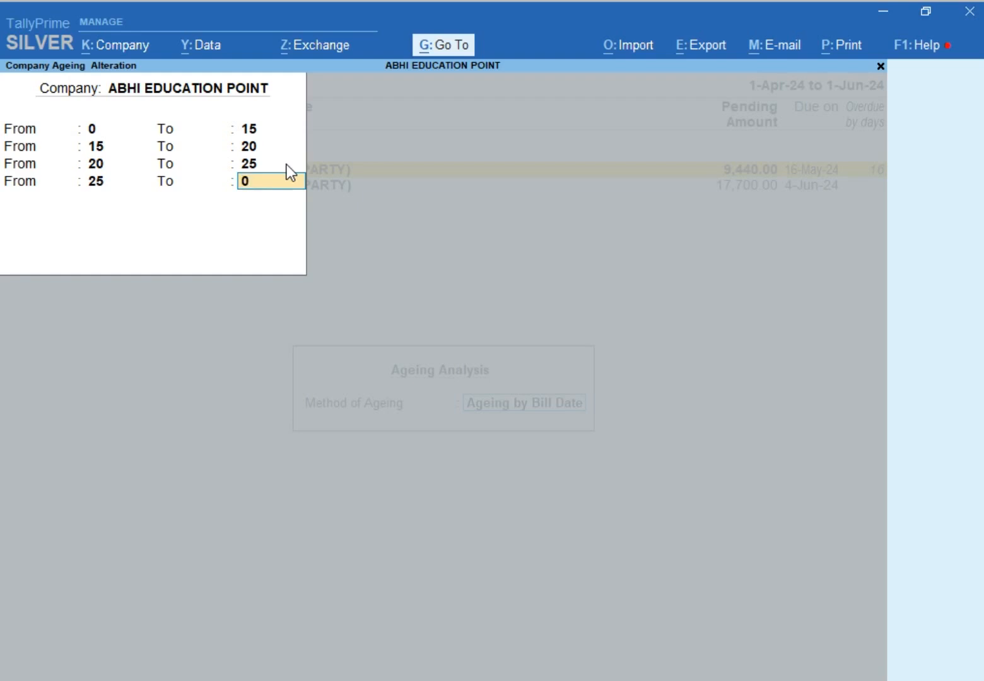
key("Return")
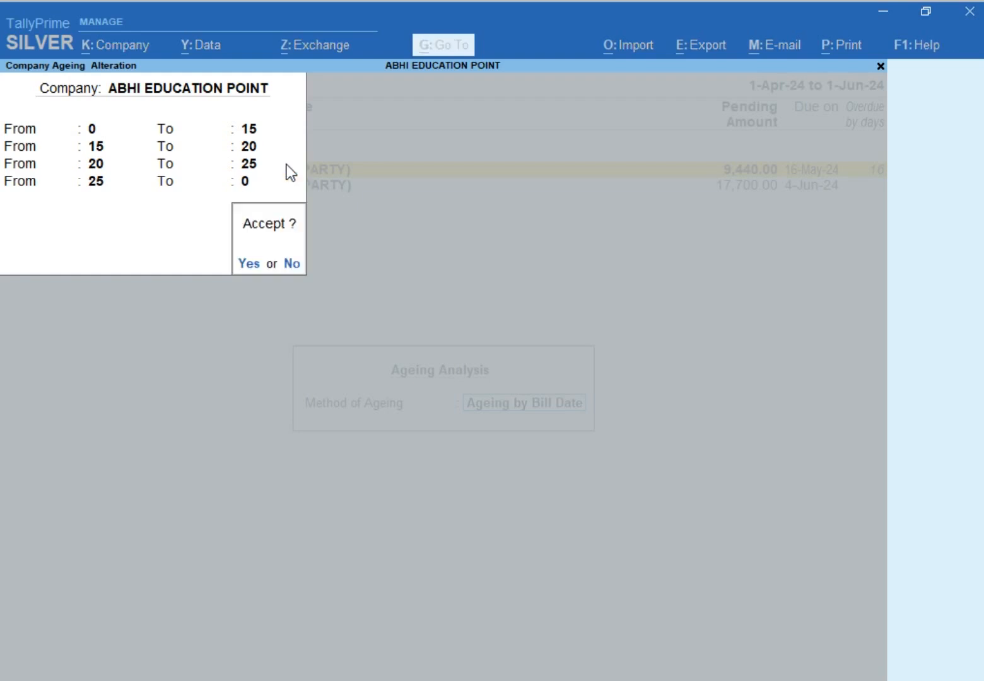
key("Return")
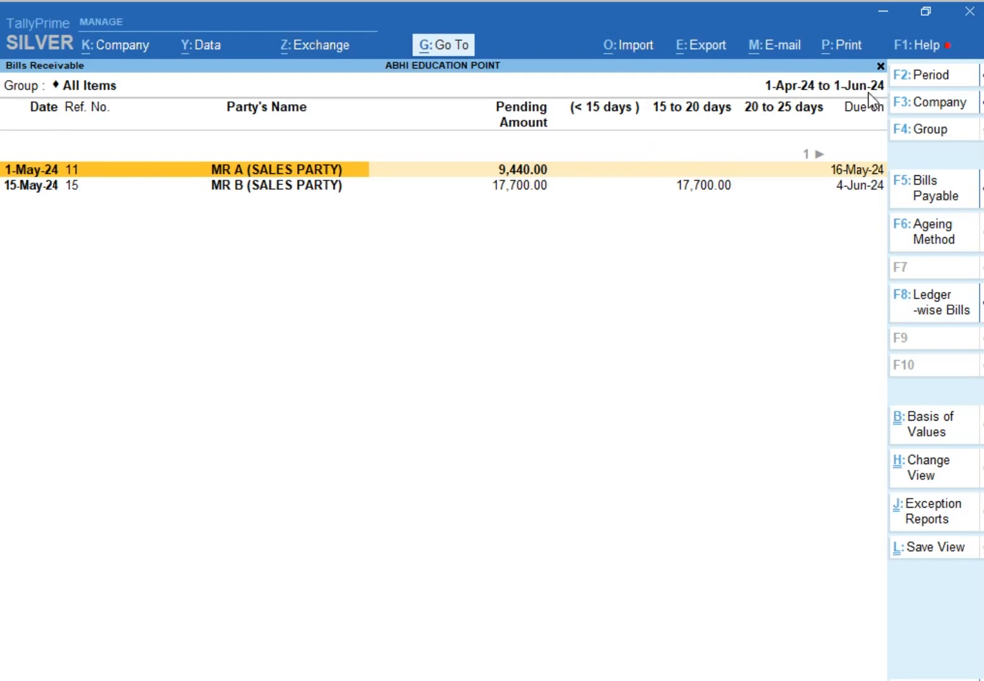
Step: Examine which bill-date ageing column holds the pending amounts of MR A and MR B
key("Right")
key("Right")
key("Right")
key("Right")
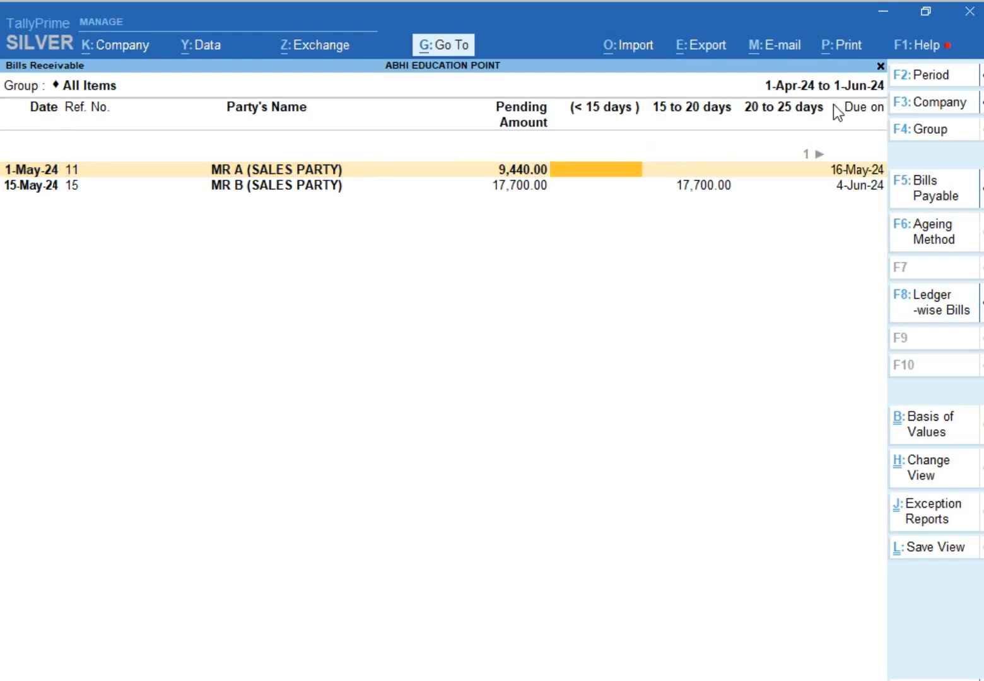
key("Right")
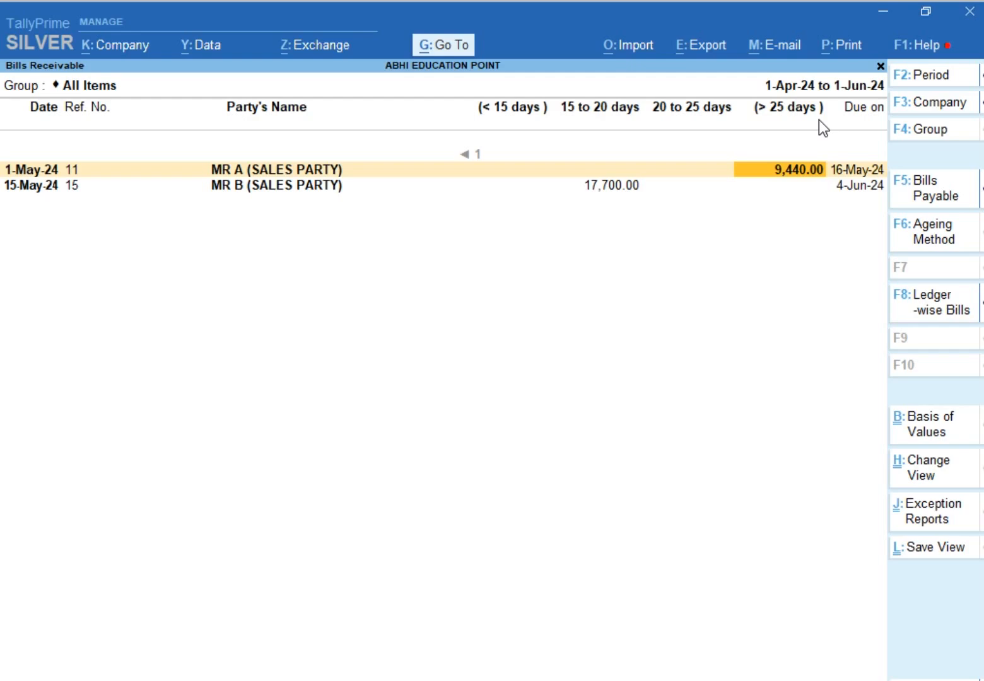
key("Down")
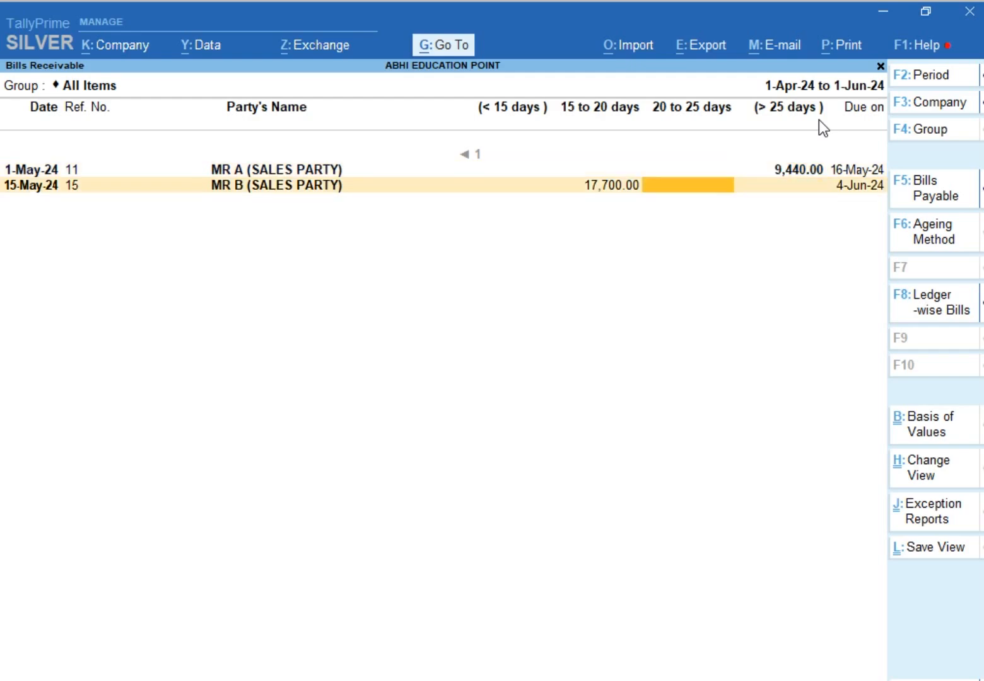
key("Left")
key("Left")
key("Left")
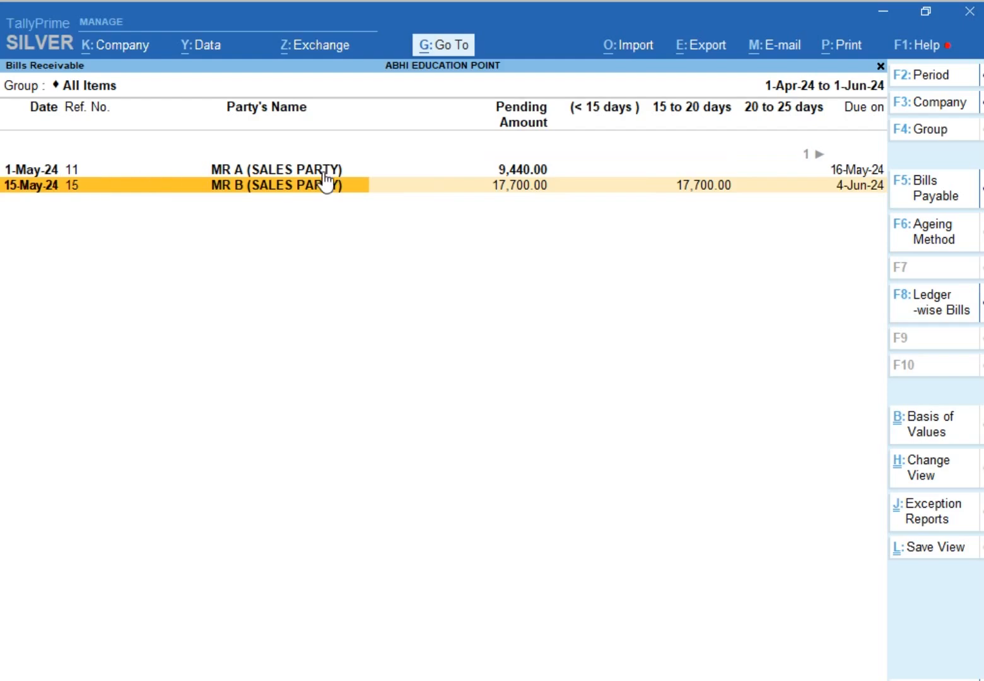
key("Right")
key("Right")
key("Right")
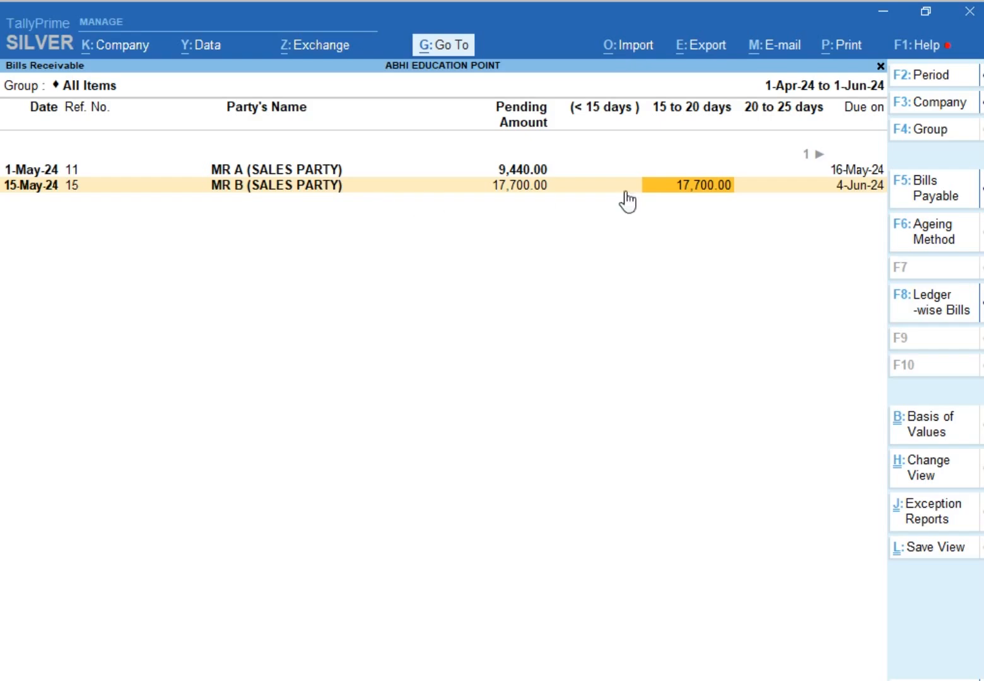
Step: Change the ageing method to Ageing by Due Date, accepting the existing day slabs
left_click(900, 239)
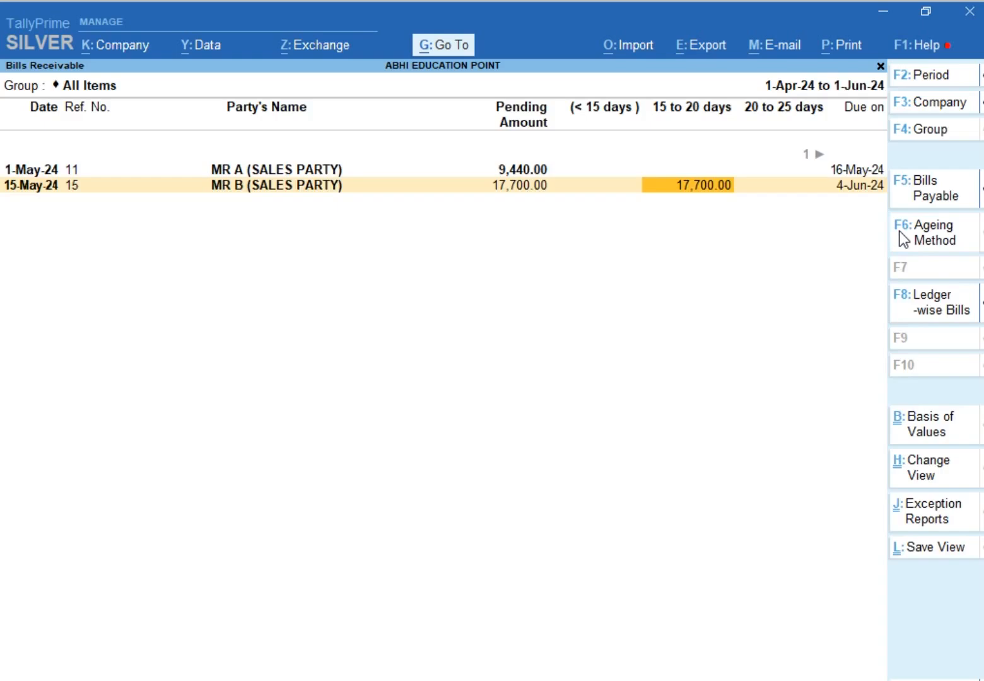
key("Down")
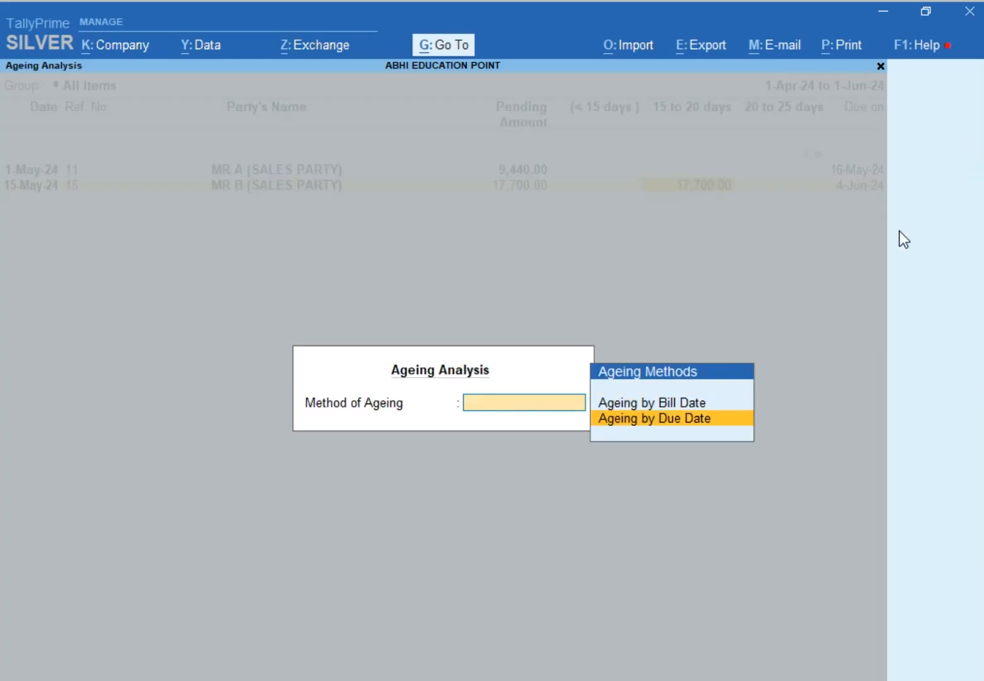
key("Return")
key("Return")
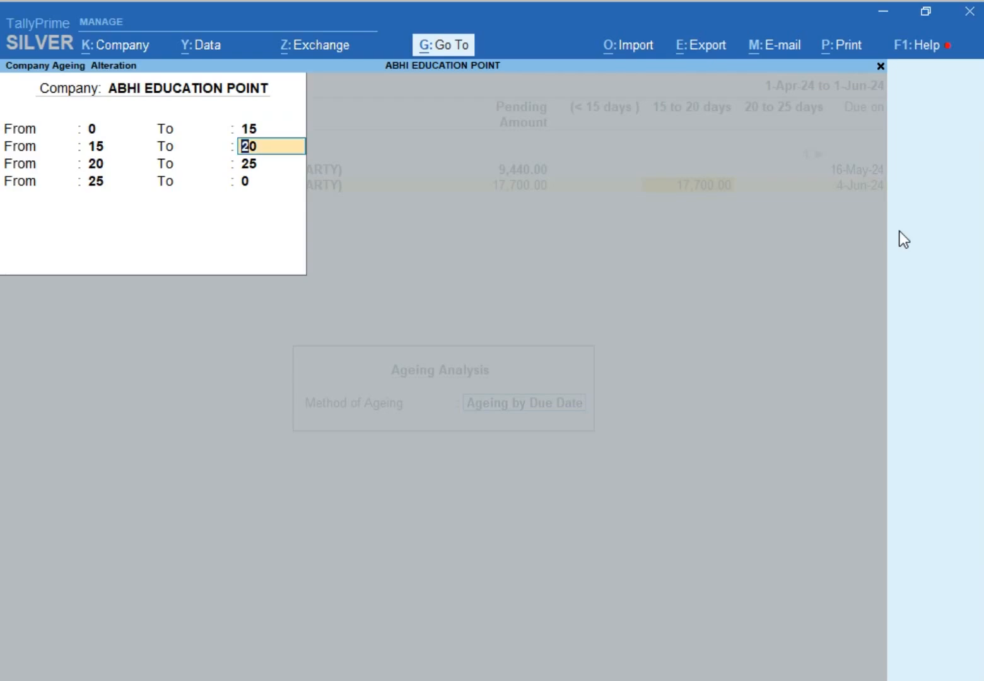
key("Return")
key("Return")
key("Return")
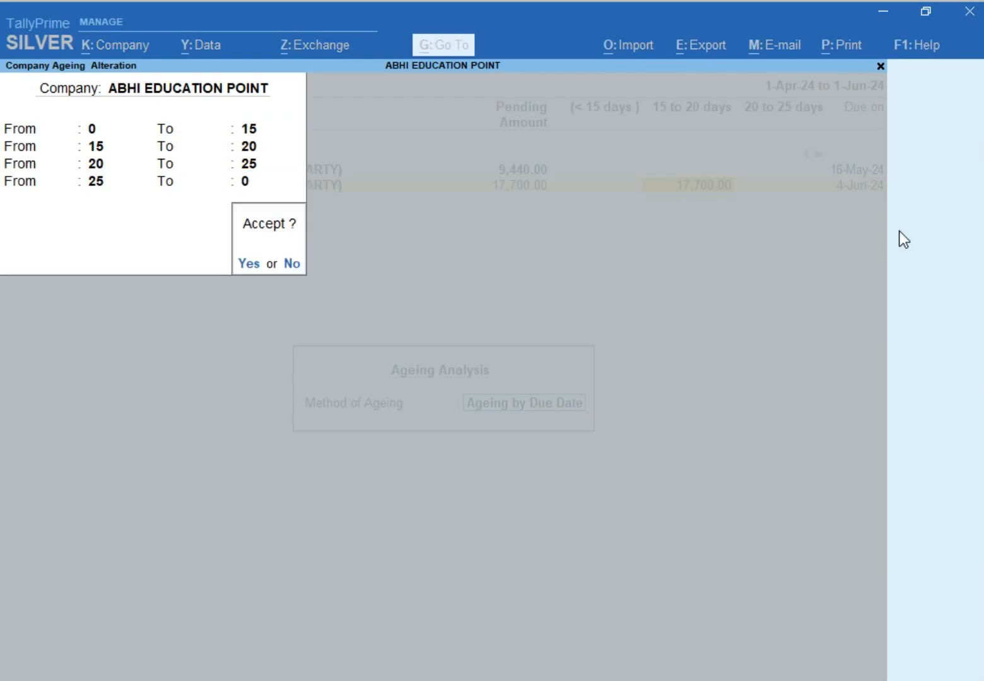
key("Return")
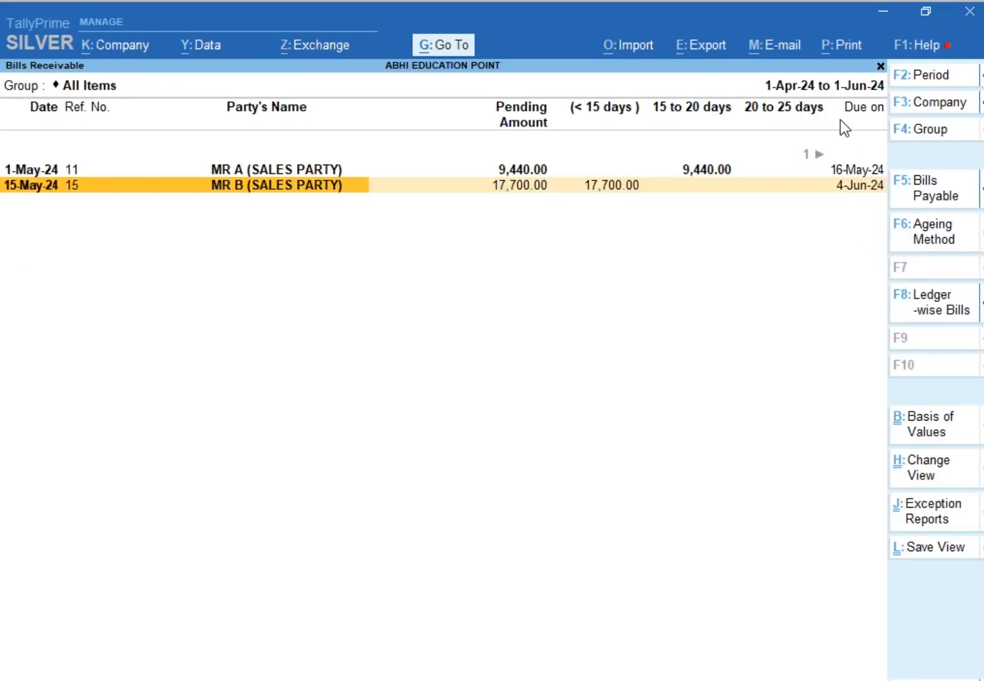
Step: Re-enter 1-6 as the report period's end date and review the due-date ageing of the MR A and MR B bills
key("alt")
key("alt+F2")
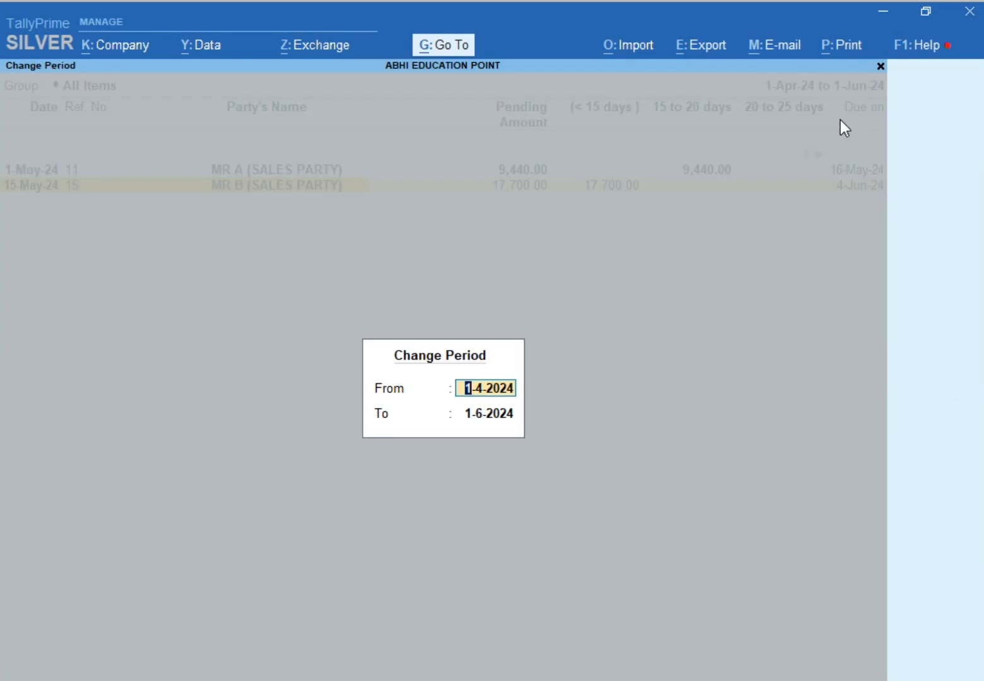
key("Return")
type("10-")
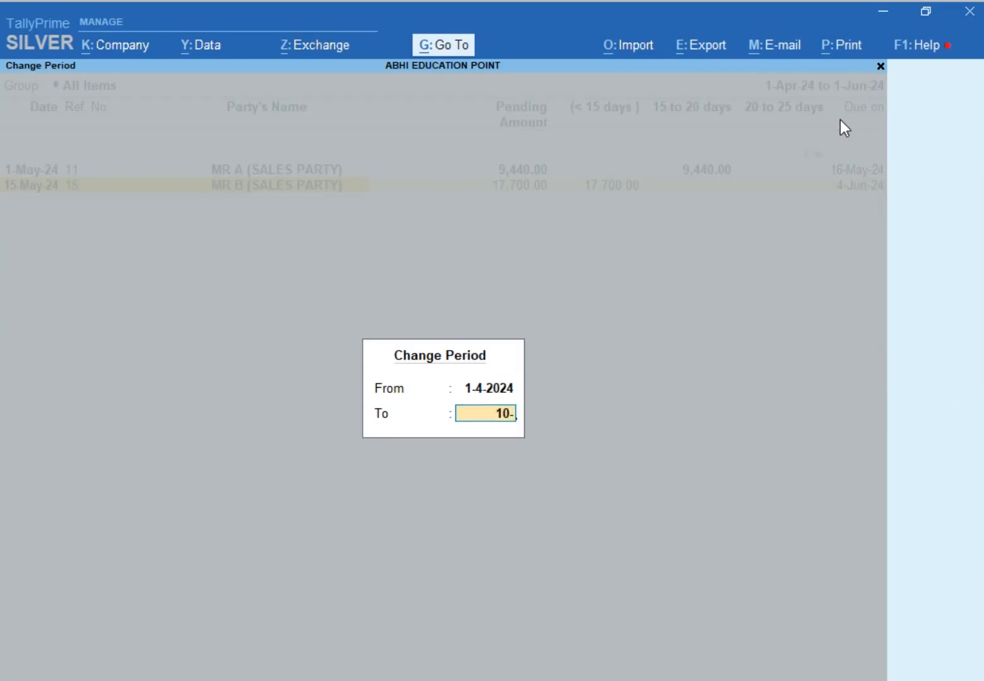
key("BackSpace")
key("BackSpace")
type("3")
key("BackSpace")
key("BackSpace")
type("30-")
key("BackSpace")
key("BackSpace")
type("1")
key("BackSpace")
key("BackSpace")
type("1-6")
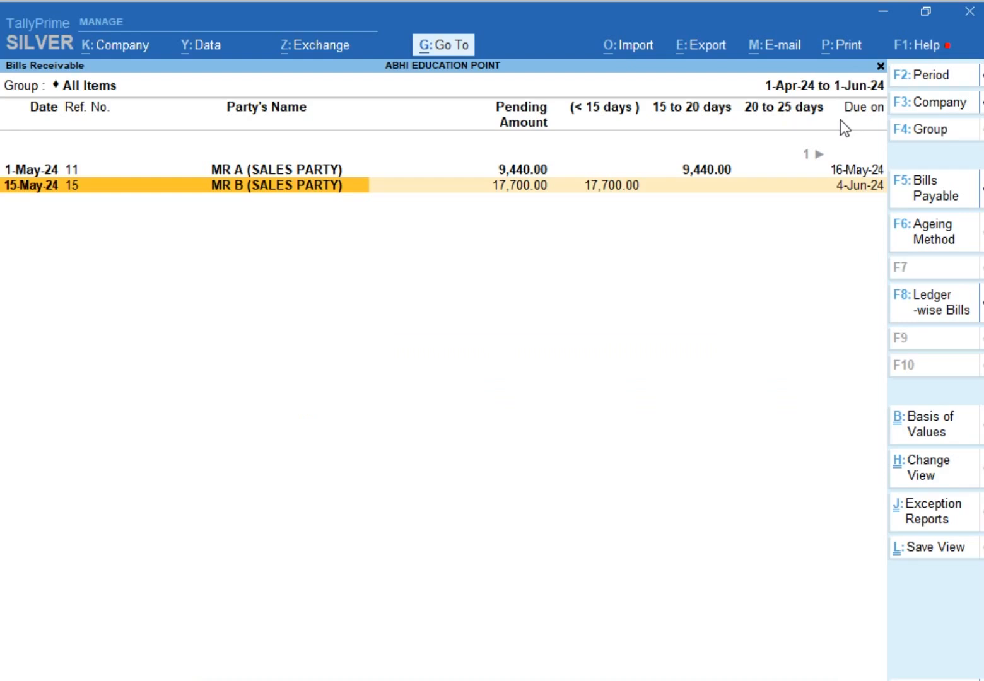
key("Up")
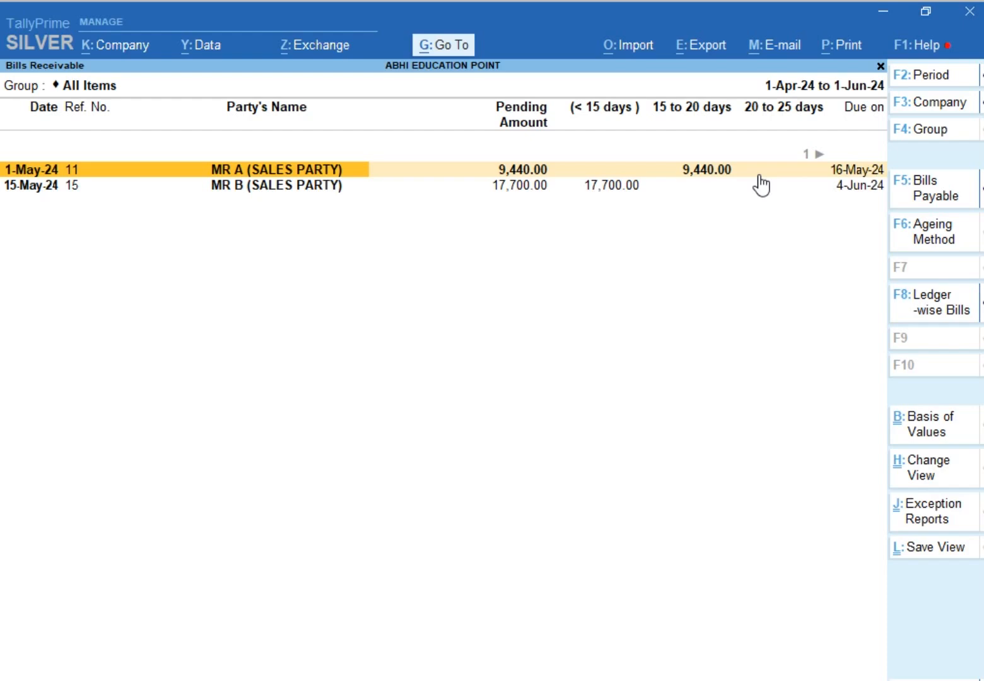
left_click(385, 189)
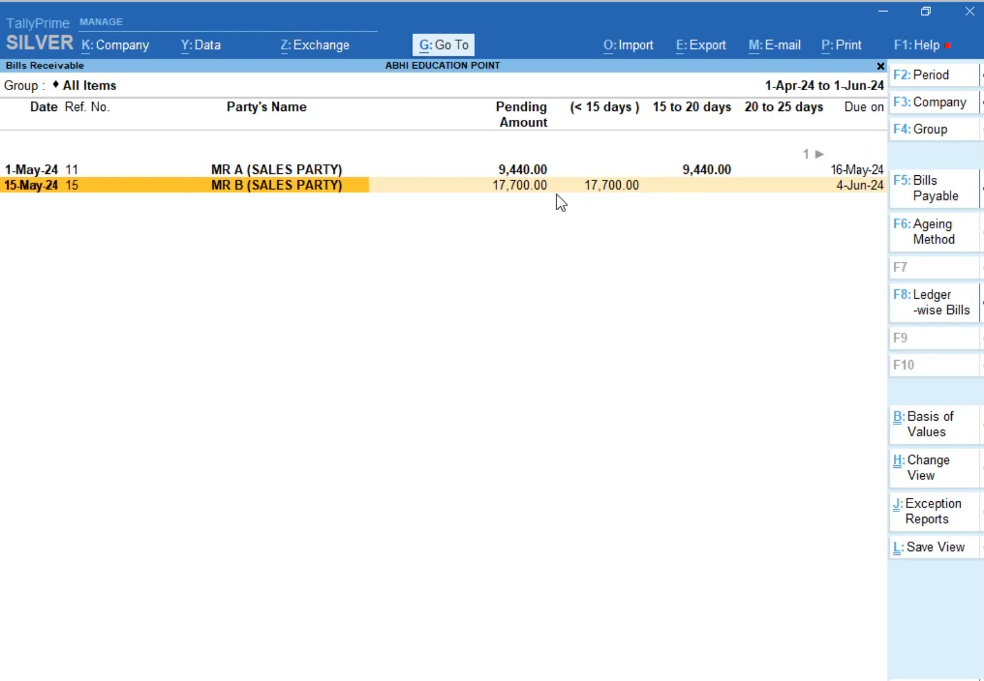
Step: Extend the Bills Receivable period's end date to 30-6
key("alt+F2")
key("Return")
type("3")
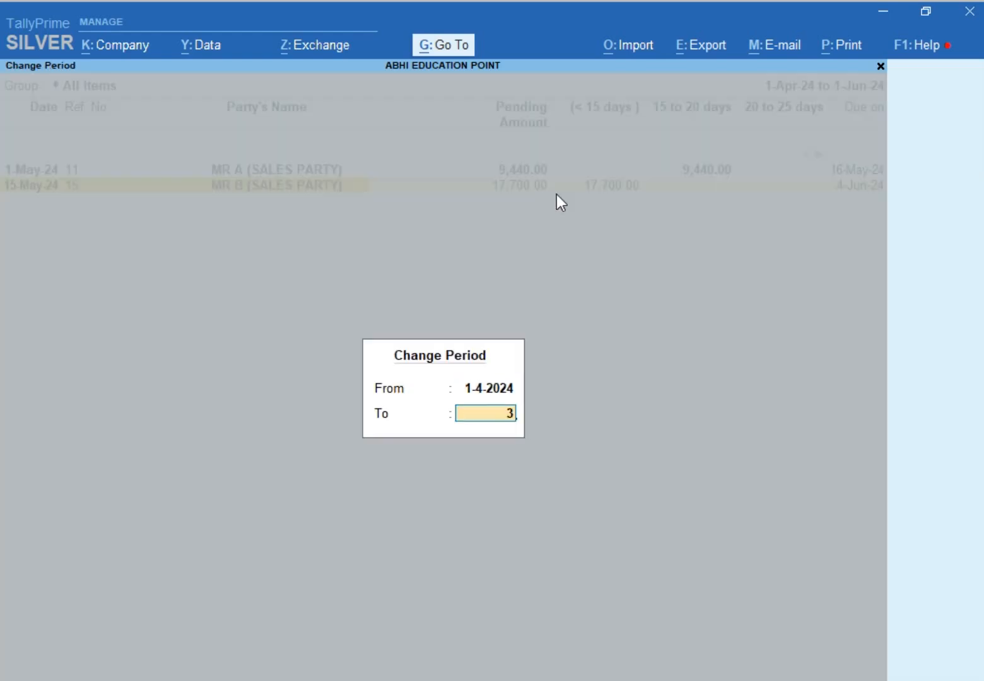
type("0-6")
key("Return")
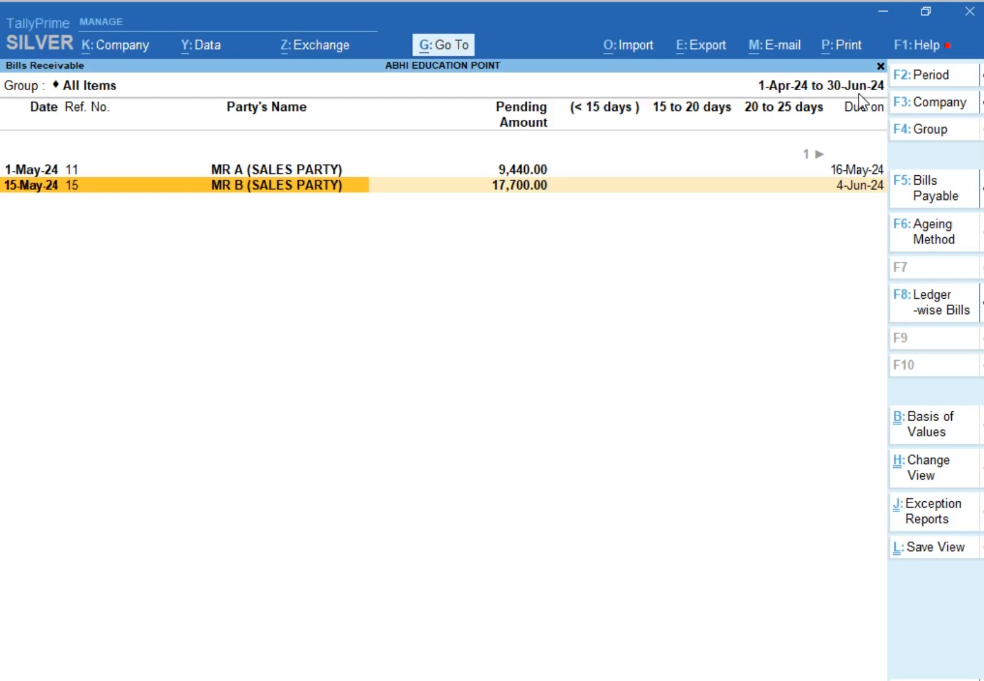
Step: Examine the due-date ageing columns for MR A and MR B, up to the over 25 days slab
key("Right")
key("Right")
key("Right")
key("Right")
key("Right")
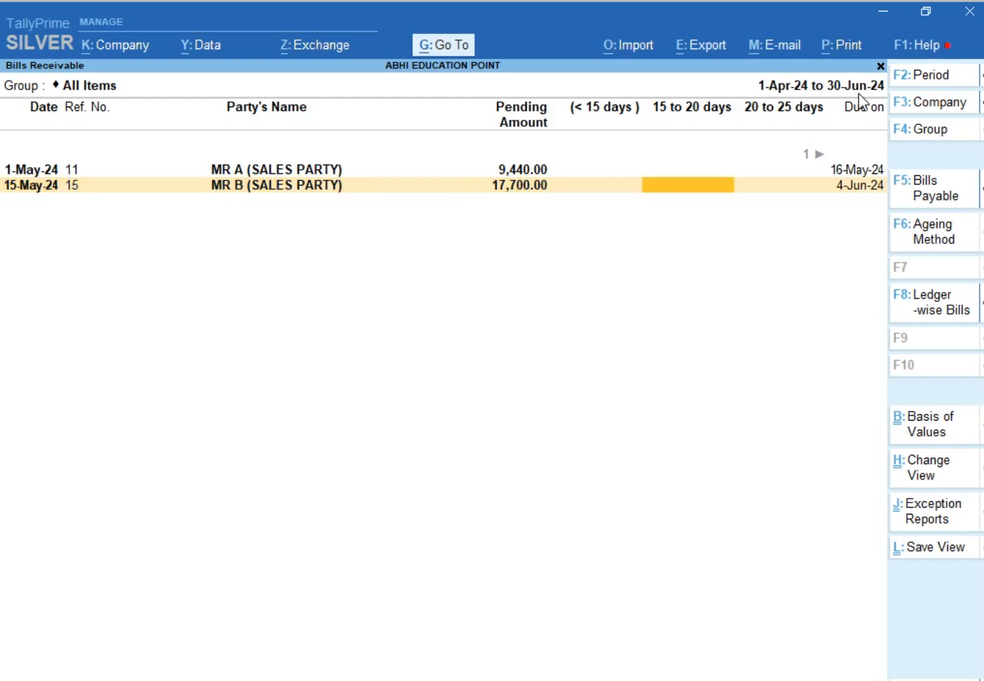
key("Right")
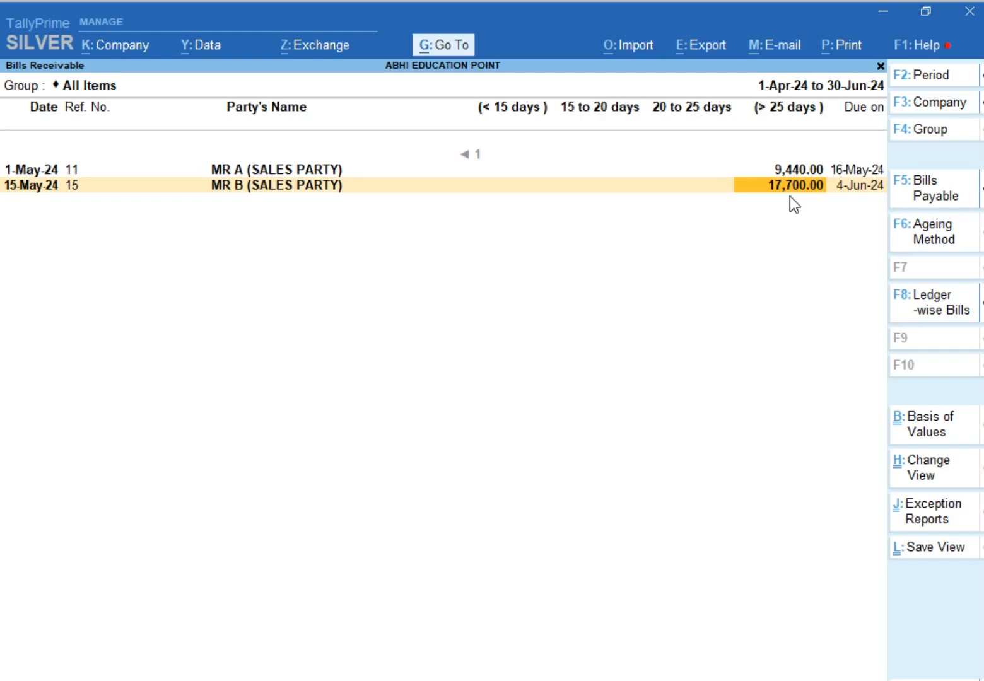
key("Return")
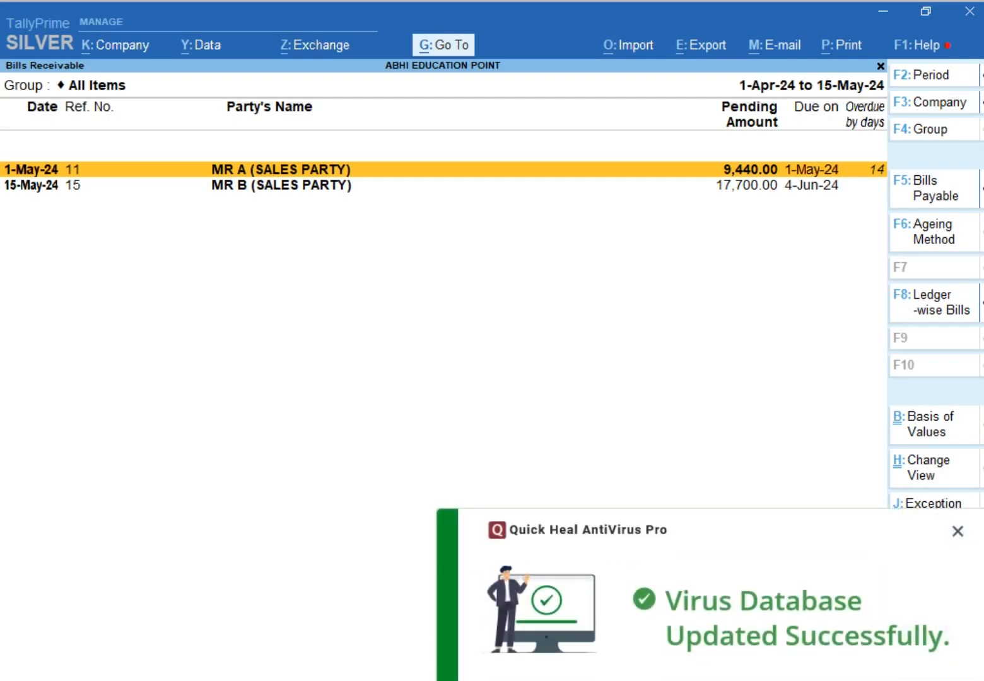
Step: Dismiss the antivirus notification and leave the Bills Receivable report for the Gateway of Tally
left_click(957, 531)
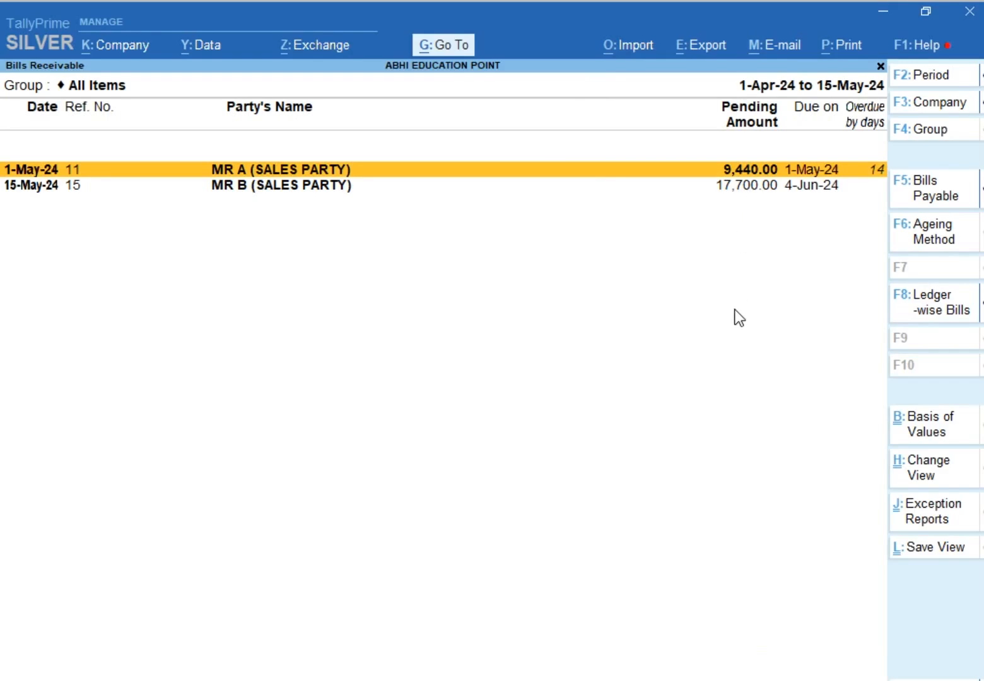
key("Escape")
key("Escape")
key("Escape")
key("Escape")
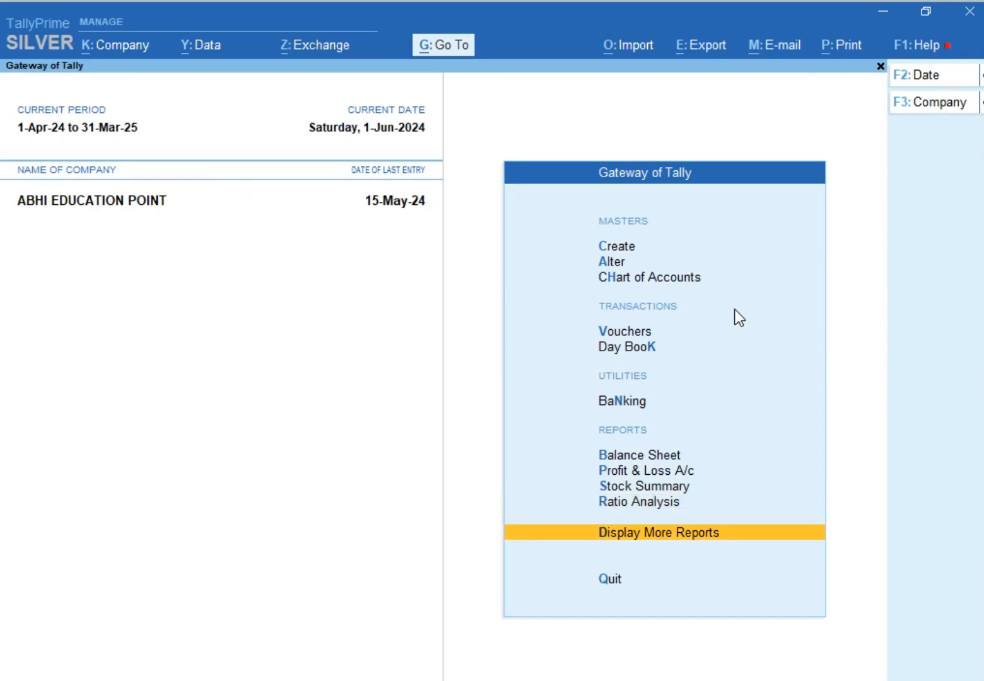
Step: View the Receivables report under the outstanding Statements of Accounts, and return to the Outstandings list
key("Return")
key("Down")
key("Down")
key("Down")
key("Down")
key("Down")
key("Down")
key("Down")
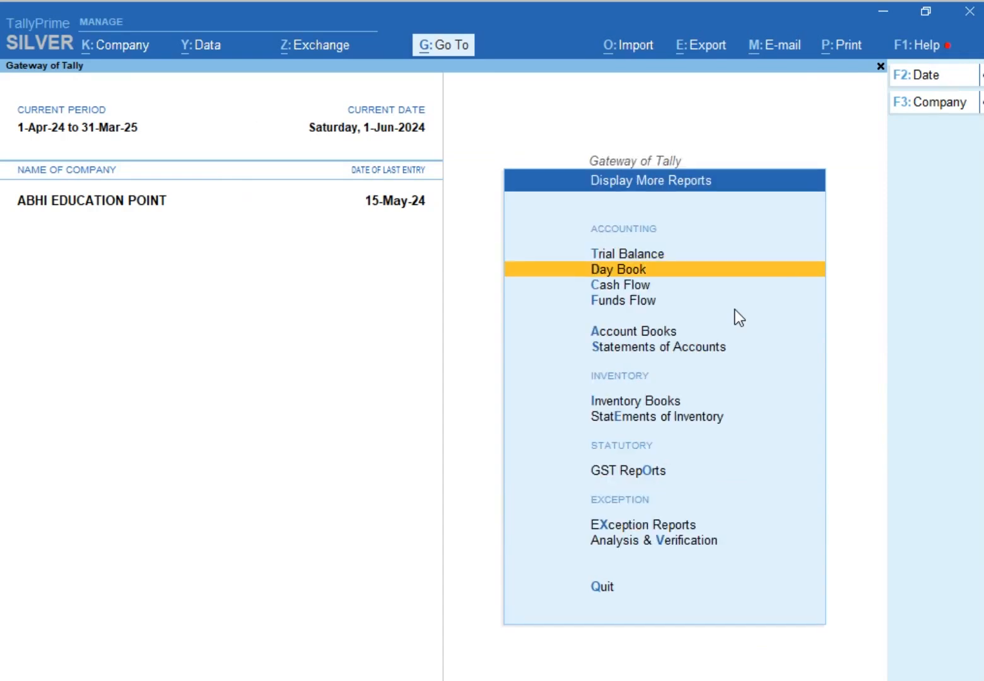
key("Up")
key("Up")
key("Up")
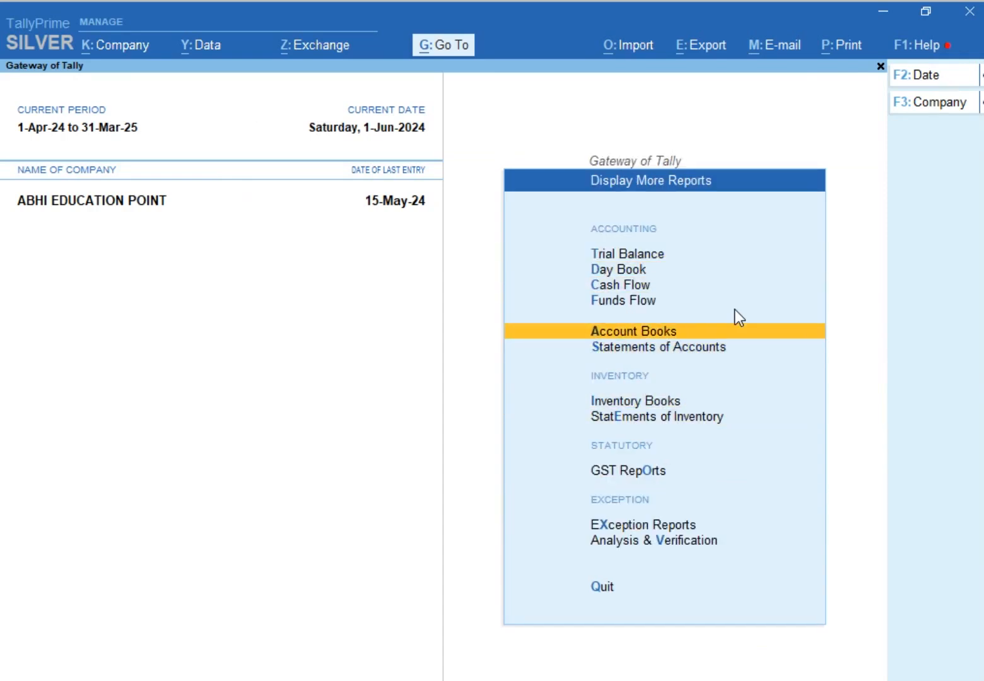
key("Down")
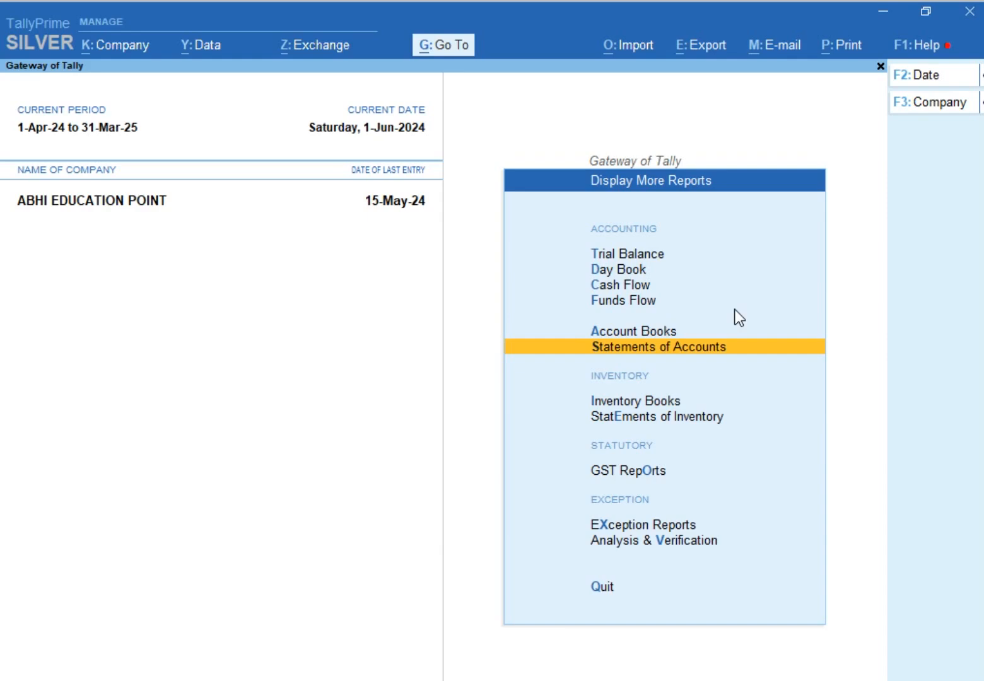
key("Return")
key("Return")
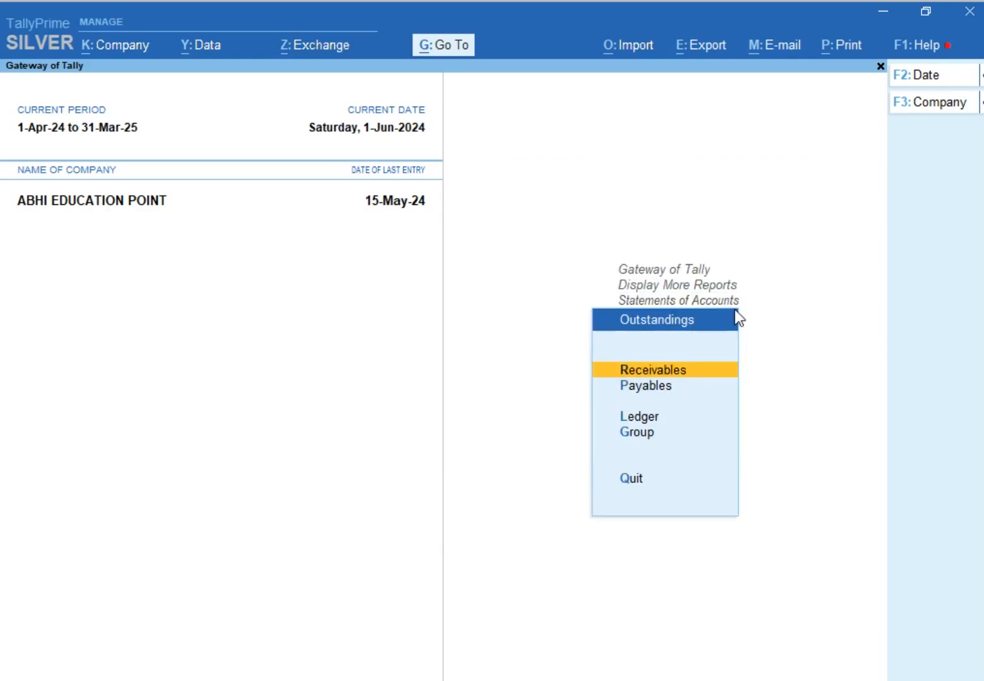
key("Return")
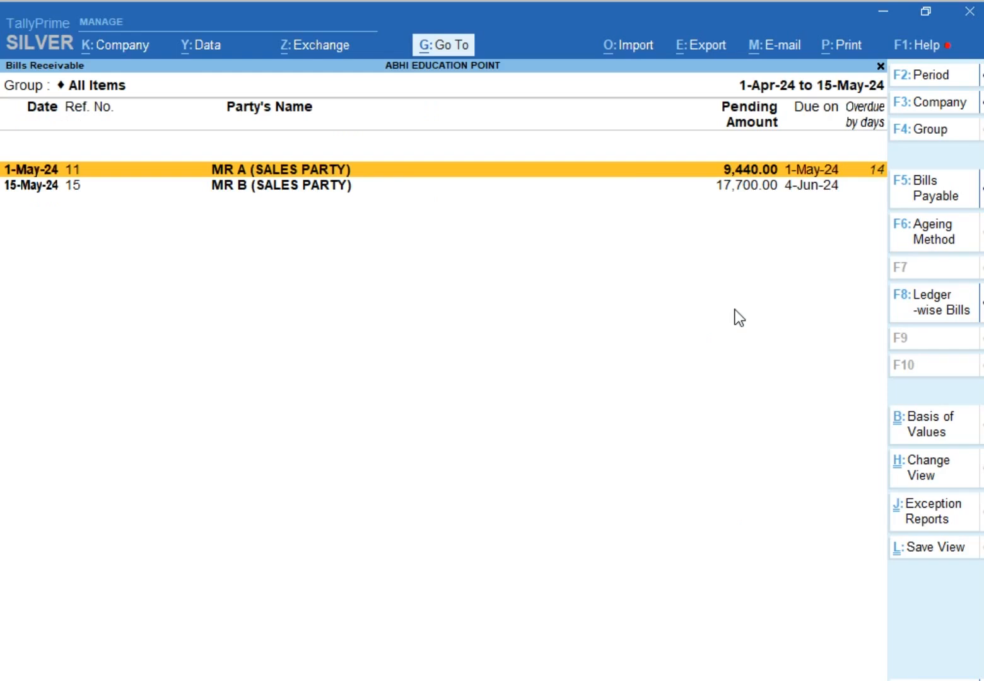
key("Escape")
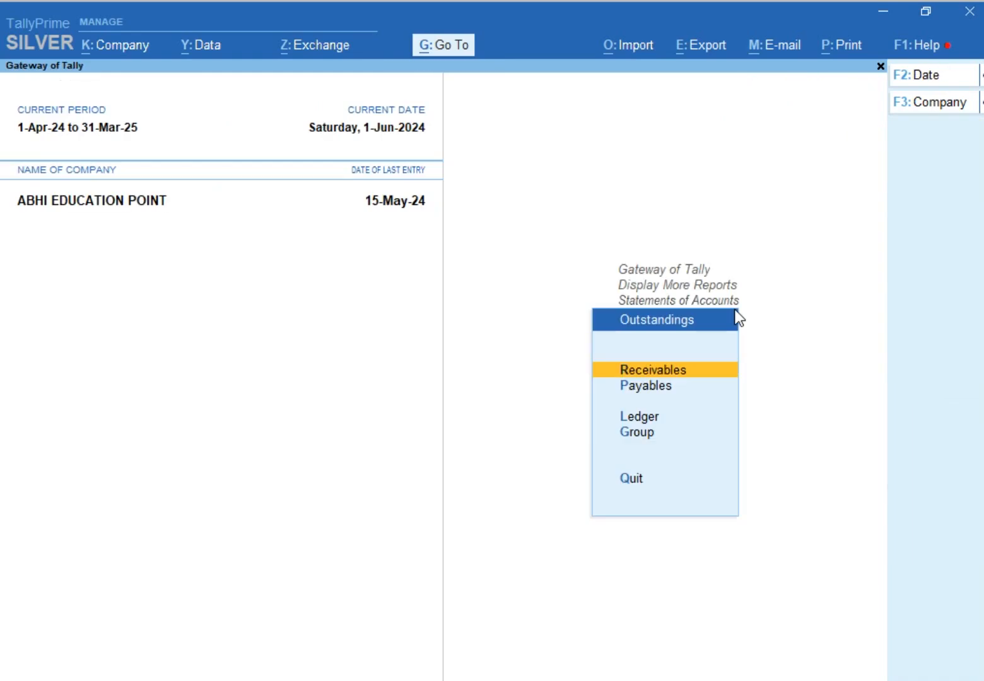
Step: Display the ledger outstandings for MR A (SALES PARTY)
key("Down")
key("Down")
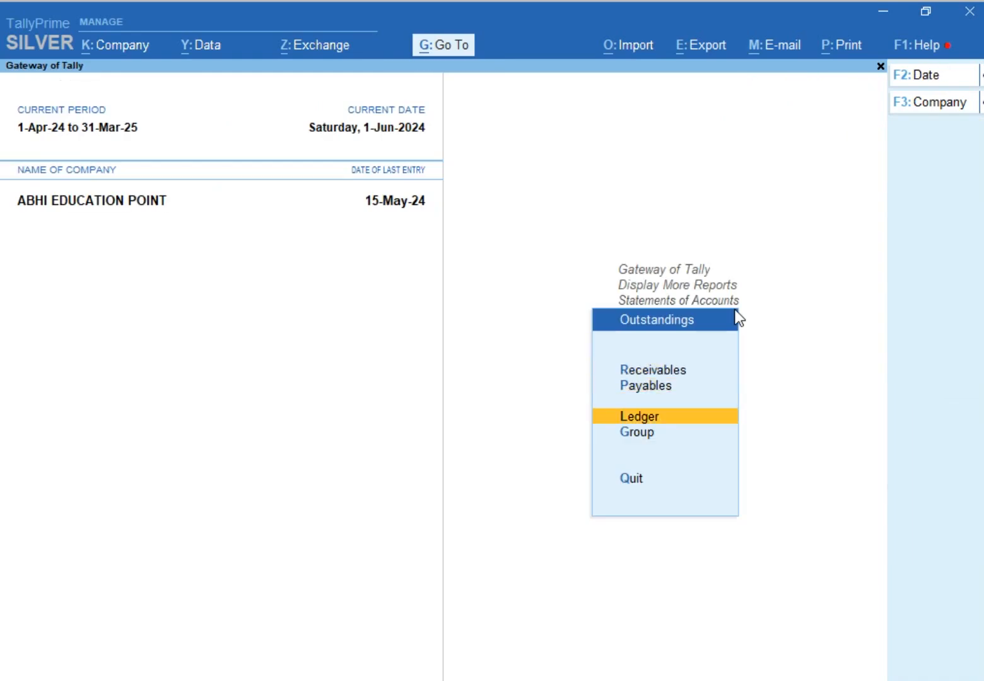
key("Return")
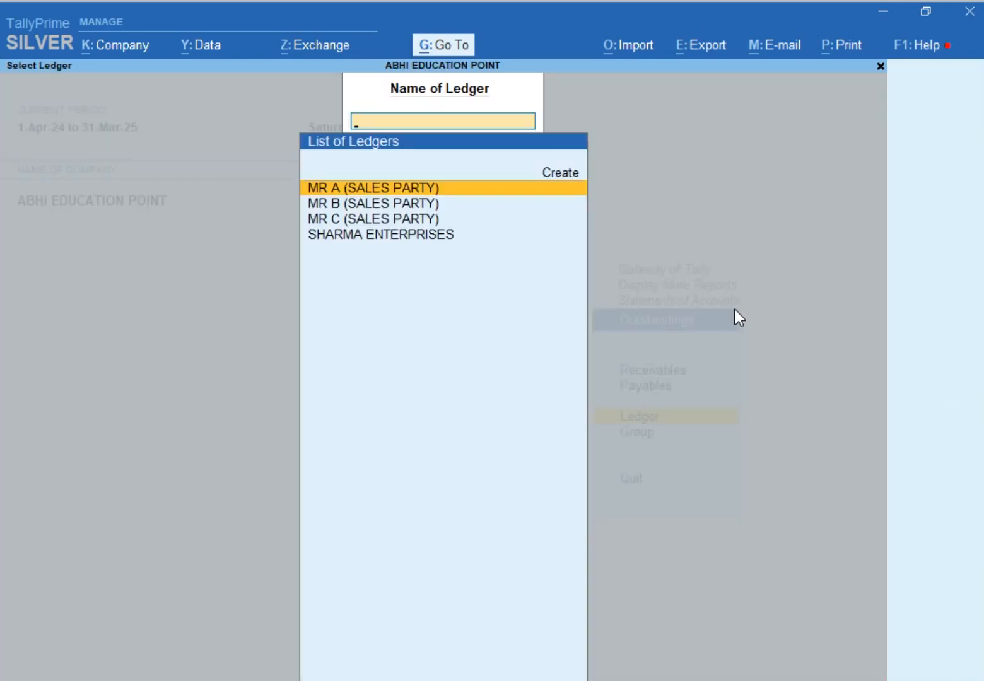
key("Return")
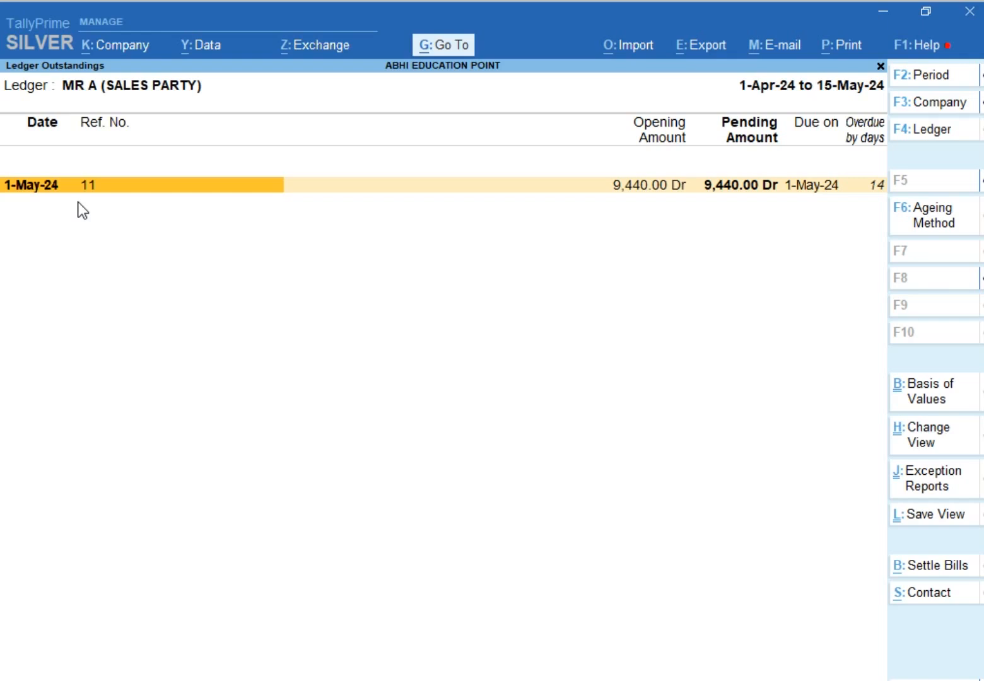
Step: Settle MR A's pending bill with a Receipt dated 10-5 into SBI CURRENT ACCOUNT, with the narration "CH NO. 123456"
left_click(929, 570)
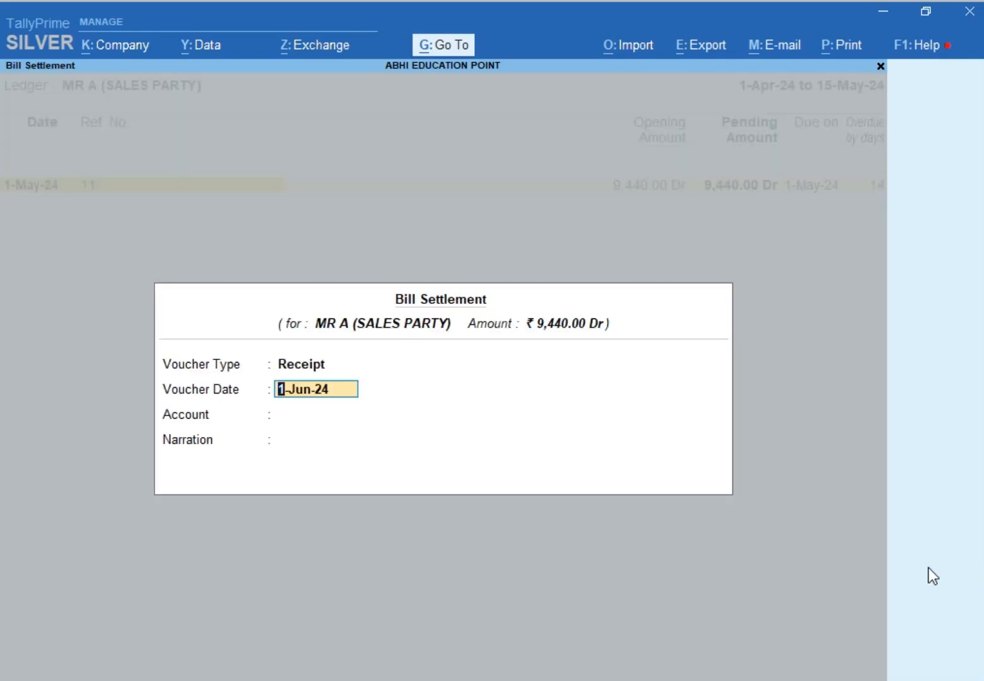
type("10-5")
key("Return")
key("Down")
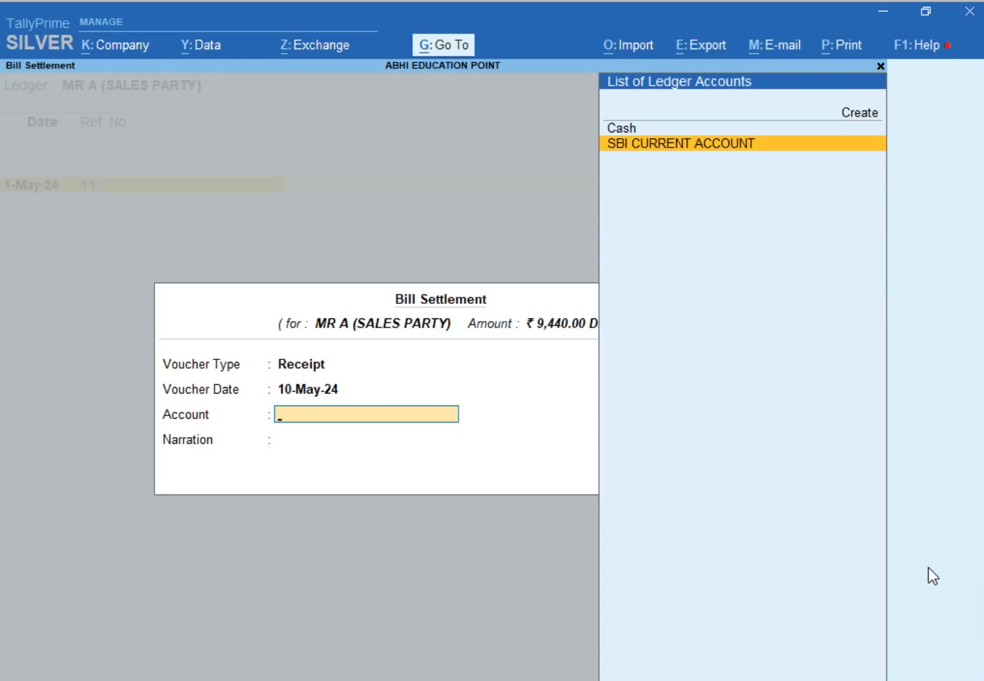
key("Return")
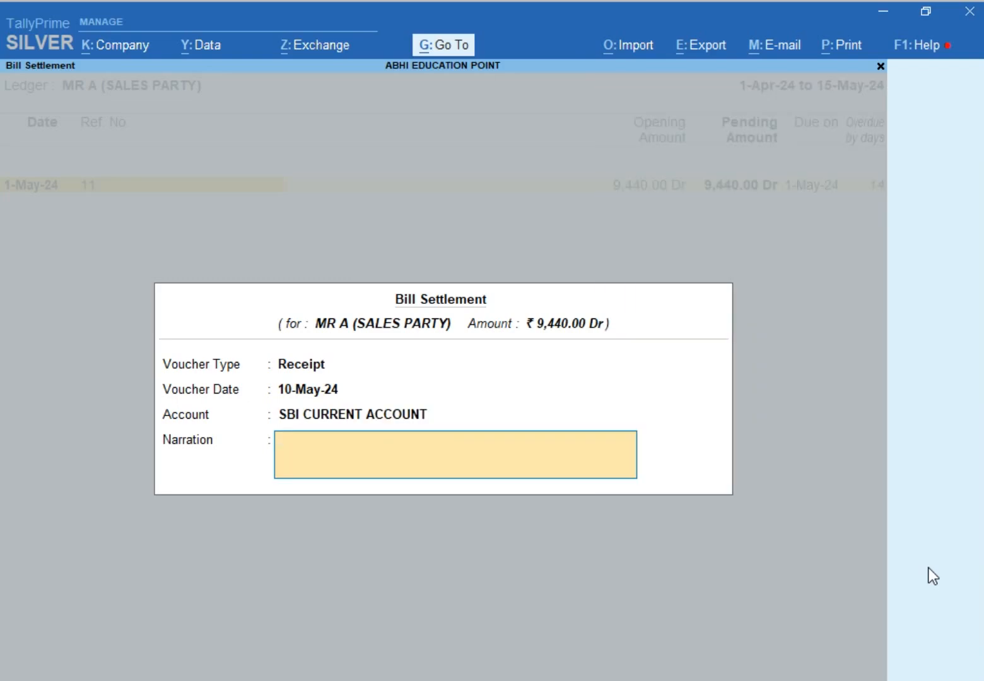
type("CH NO. 123456")
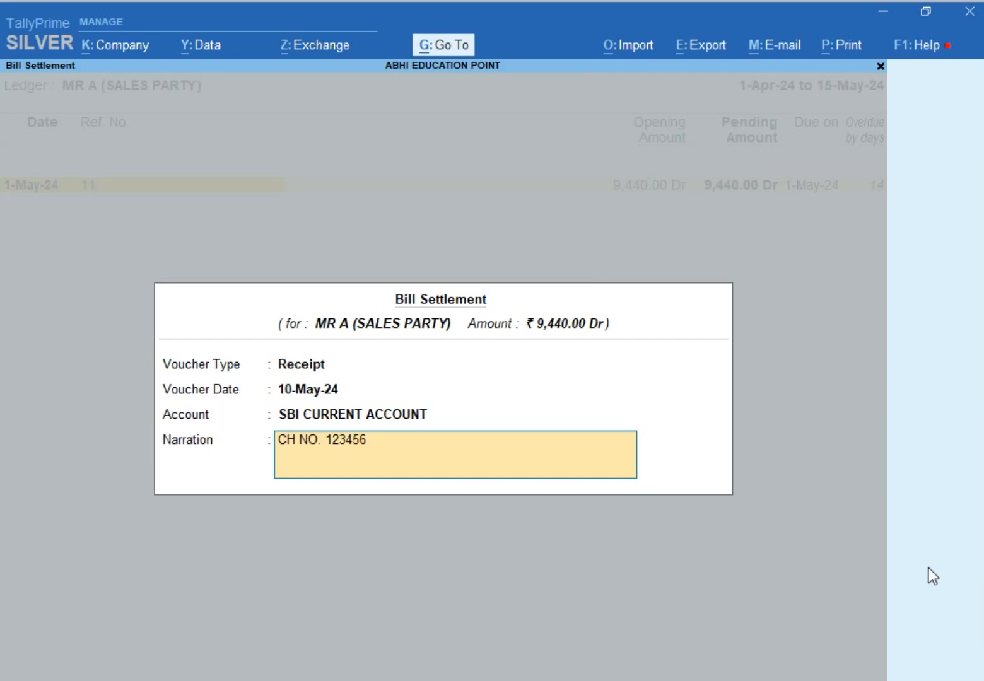
key("Return")
key("y")
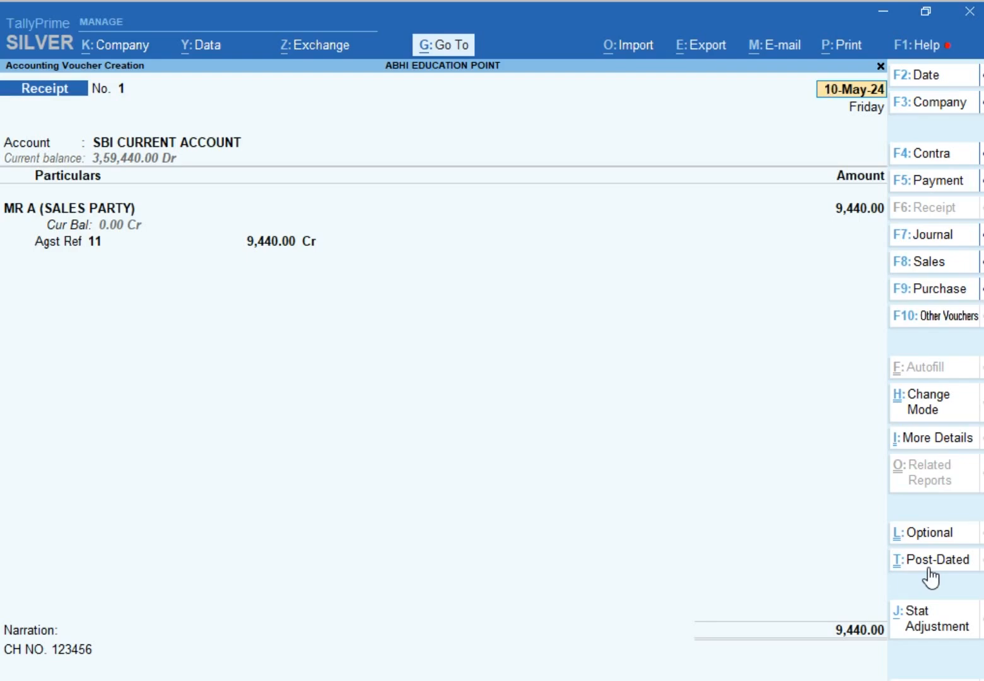
Step: Check the receipt voucher's party, amount and Agst Ref allocation against the pending bill
key("Return")
key("Return")
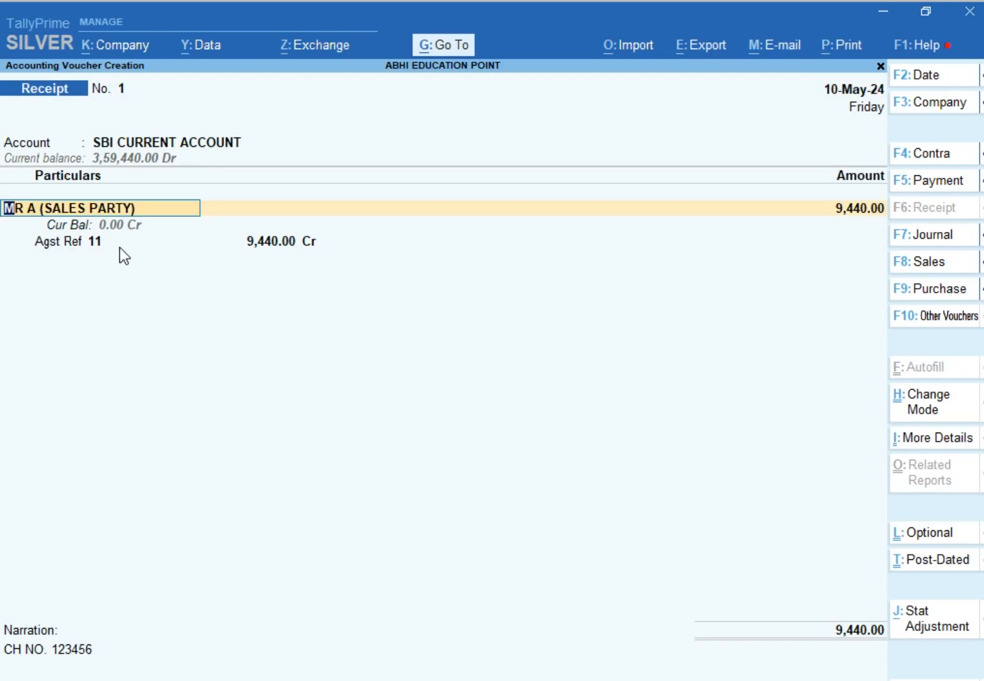
key("Return")
key("Return")
key("Return")
key("BackSpace")
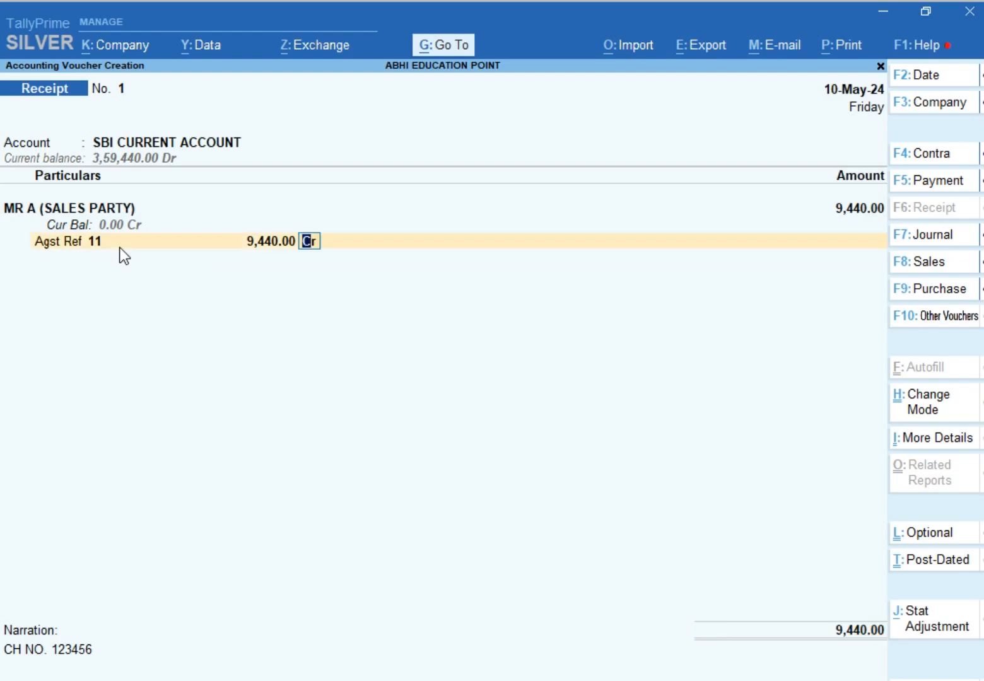
key("BackSpace")
key("BackSpace")
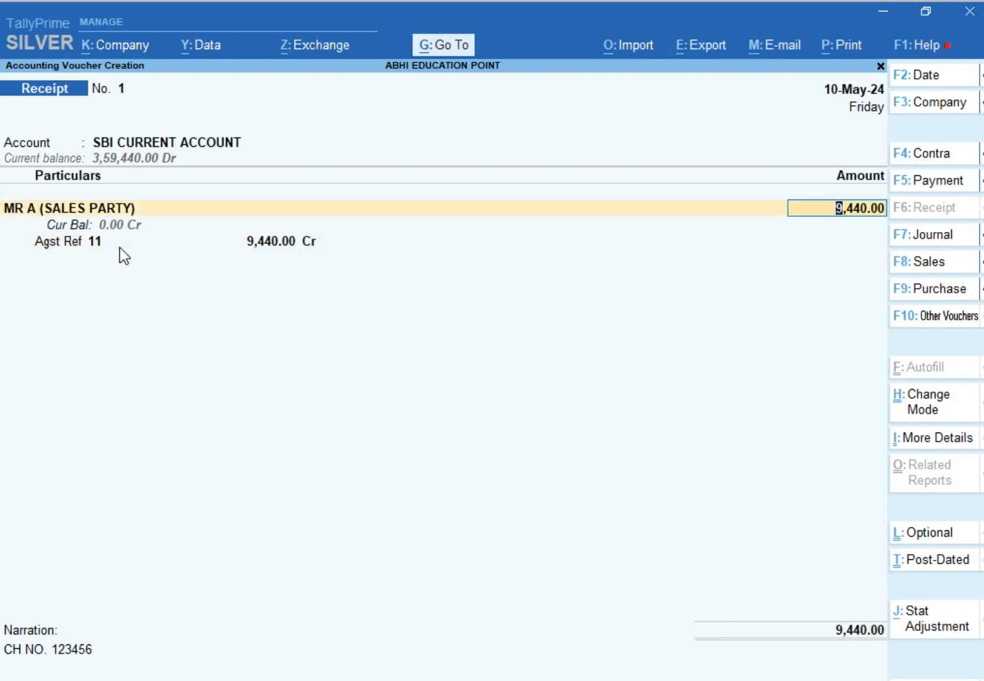
key("Return")
key("BackSpace")
key("BackSpace")
key("BackSpace")
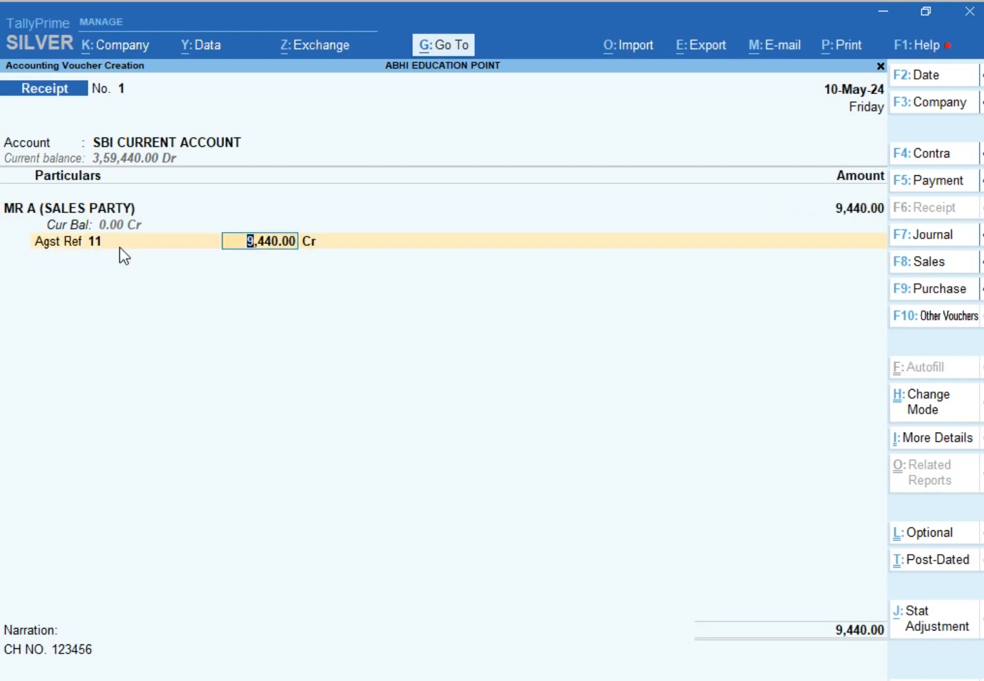
key("Return")
key("Return")
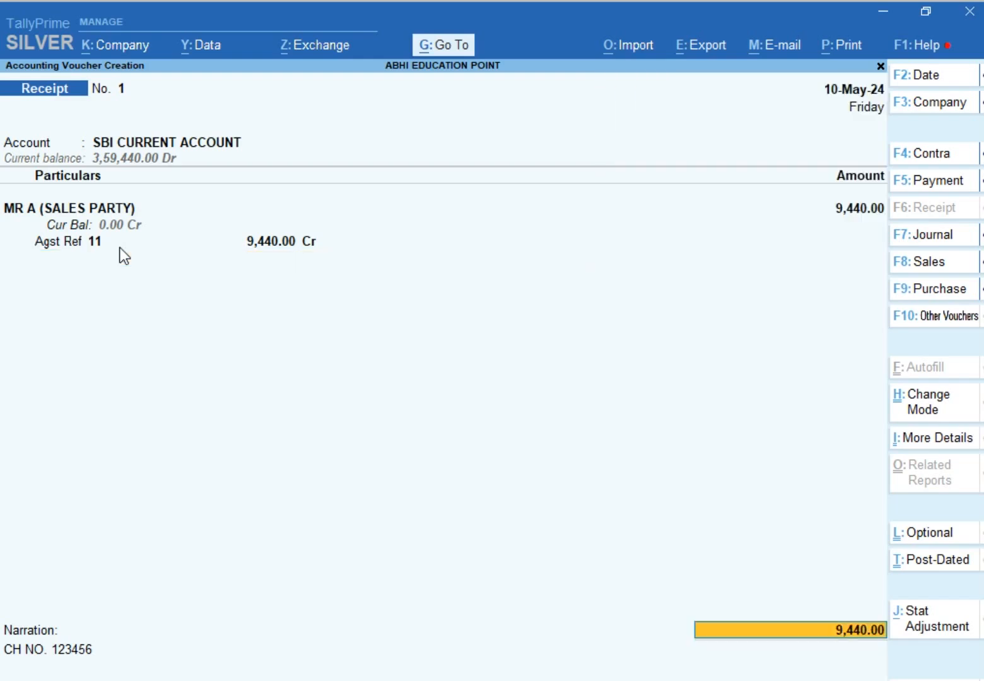
key("BackSpace")
key("BackSpace")
key("BackSpace")
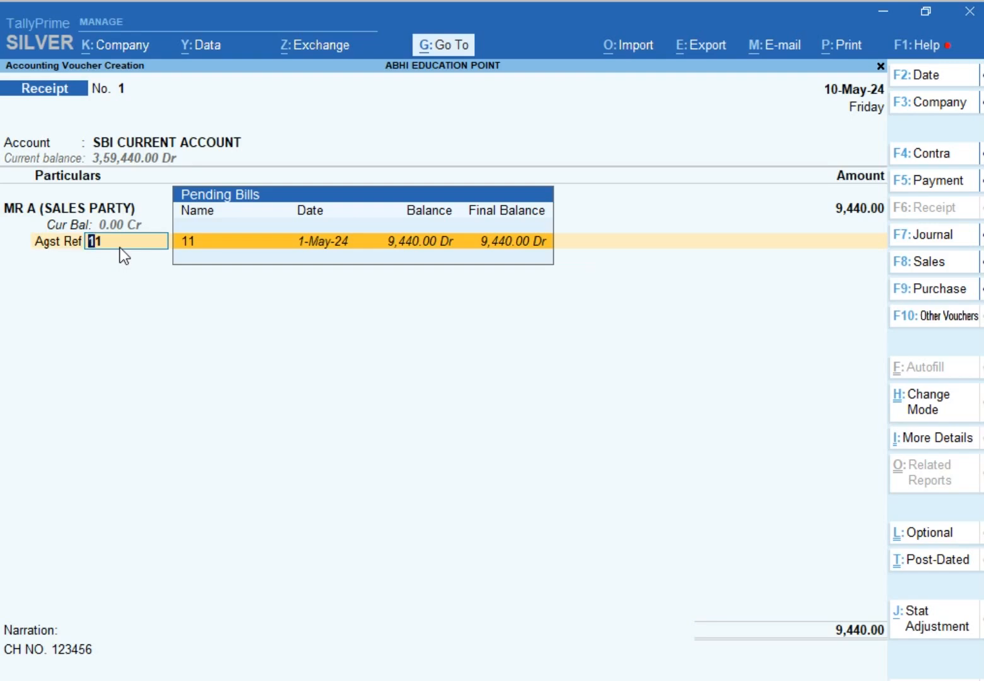
Step: Accept the allocation against bill 11, set the Cheque/DD instrument date to 10-5 and save the receipt voucher
key("Return")
key("Return")
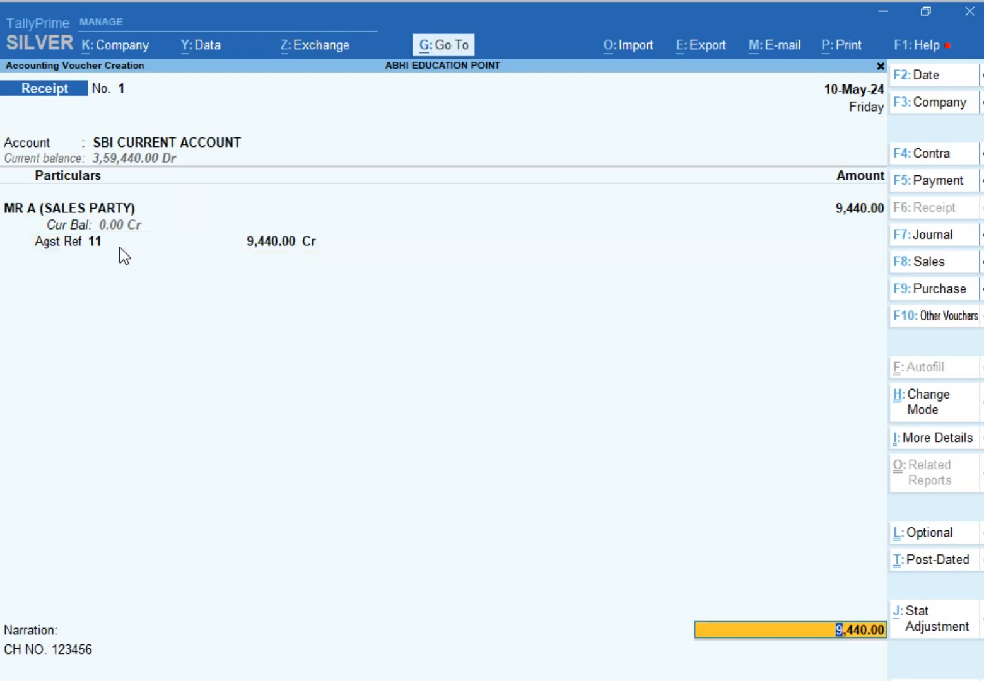
key("Return")
key("Return")
key("Return")
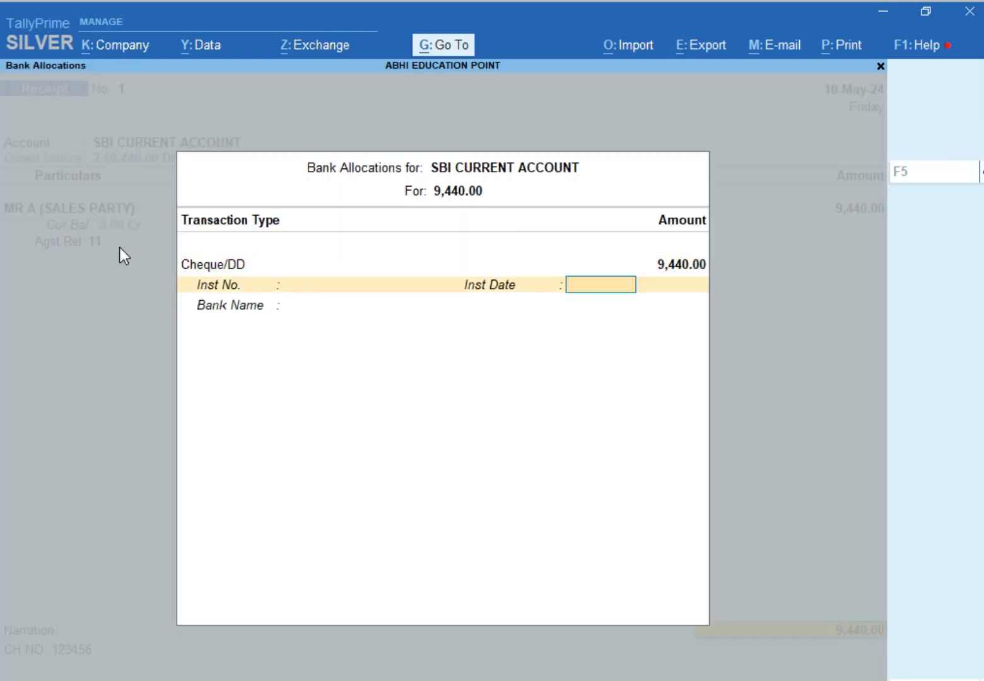
type("10-5")
key("Return")
key("Return")
key("Return")
key("Return")
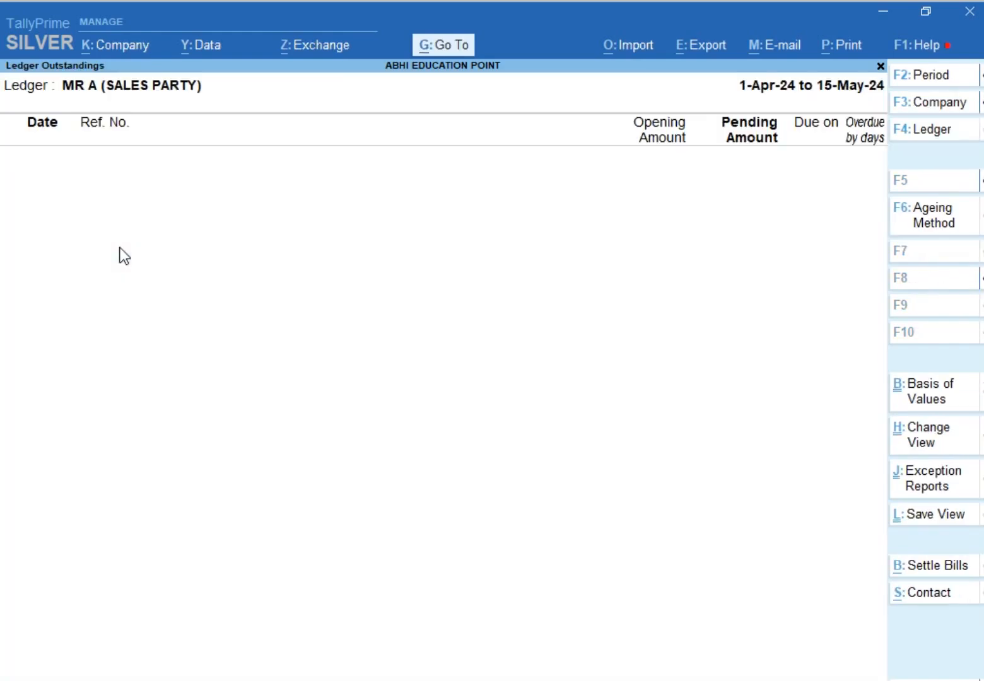
Step: Leave MR A's ledger outstandings and display the Bills Receivable report to check which party bills are still pending
key("Escape")
key("Escape")
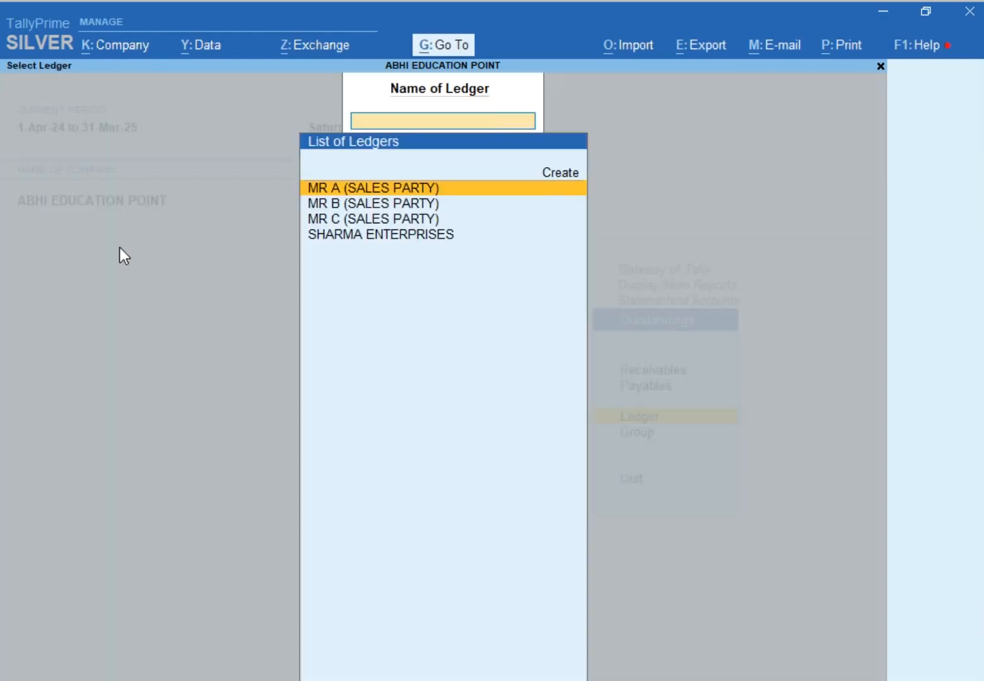
key("Escape")
key("Up")
key("Up")
key("Return")
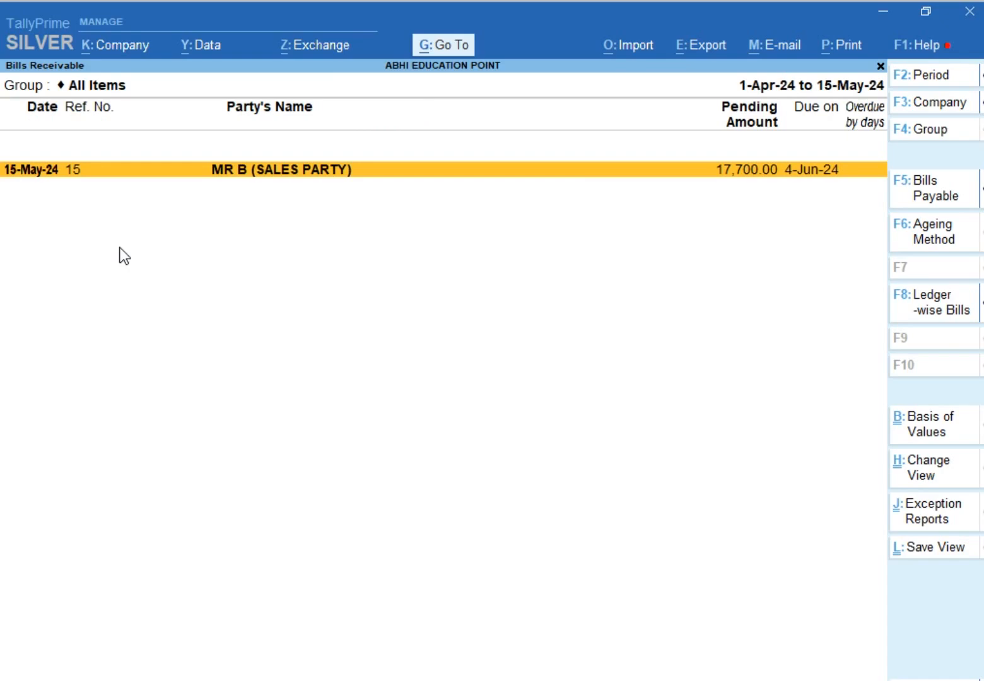
Step: Close the receivables report and display the ledger outstandings for MR B (SALES PARTY)
key("Escape")
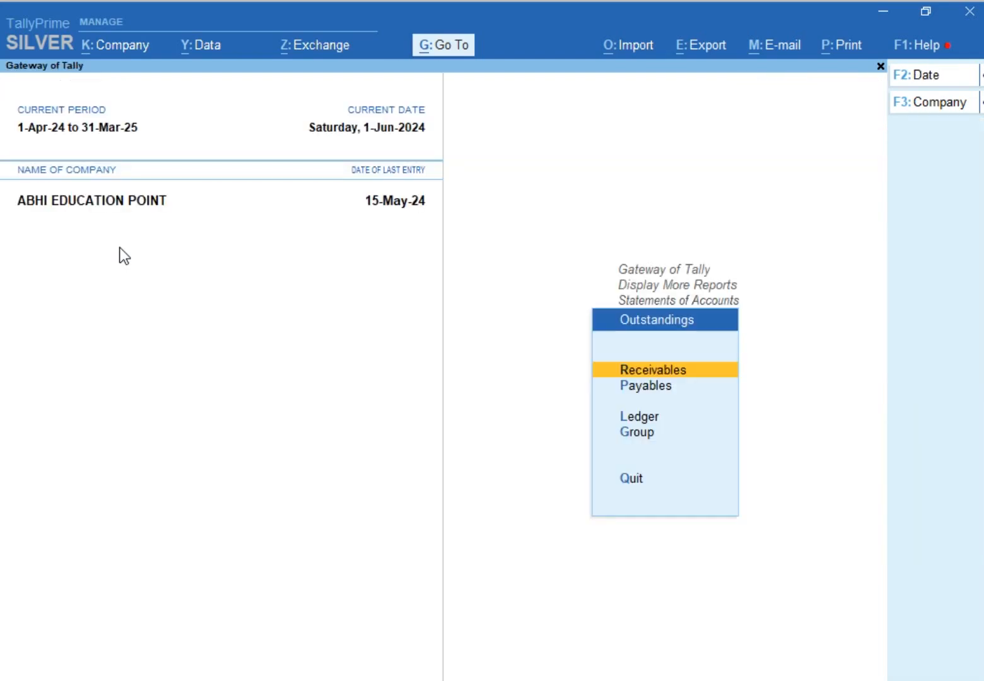
key("Down")
key("Down")
key("Return")
key("Down")
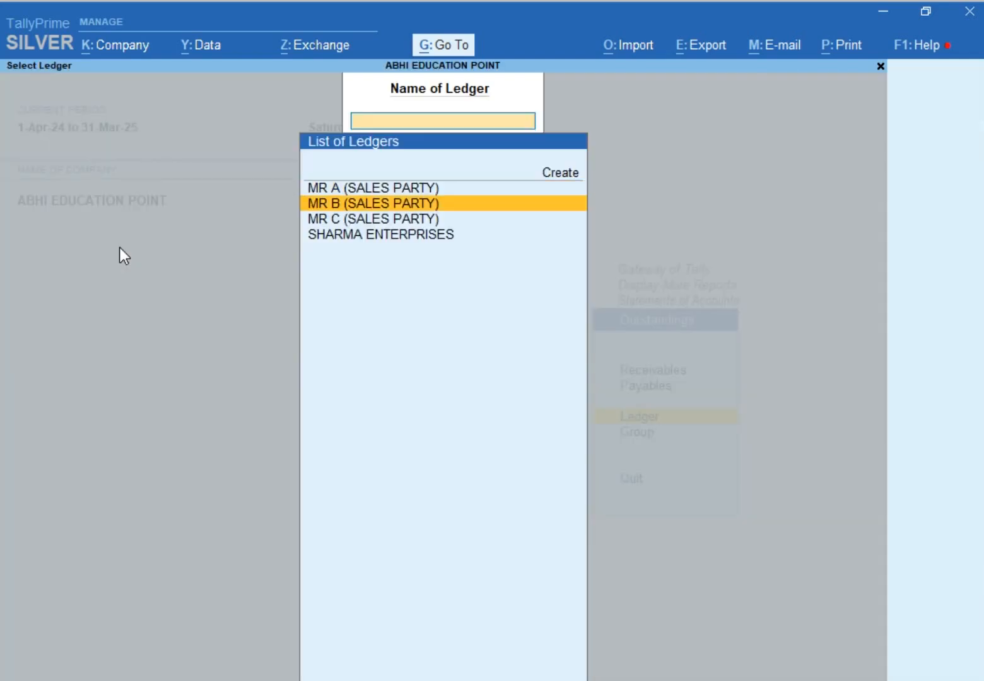
key("Return")
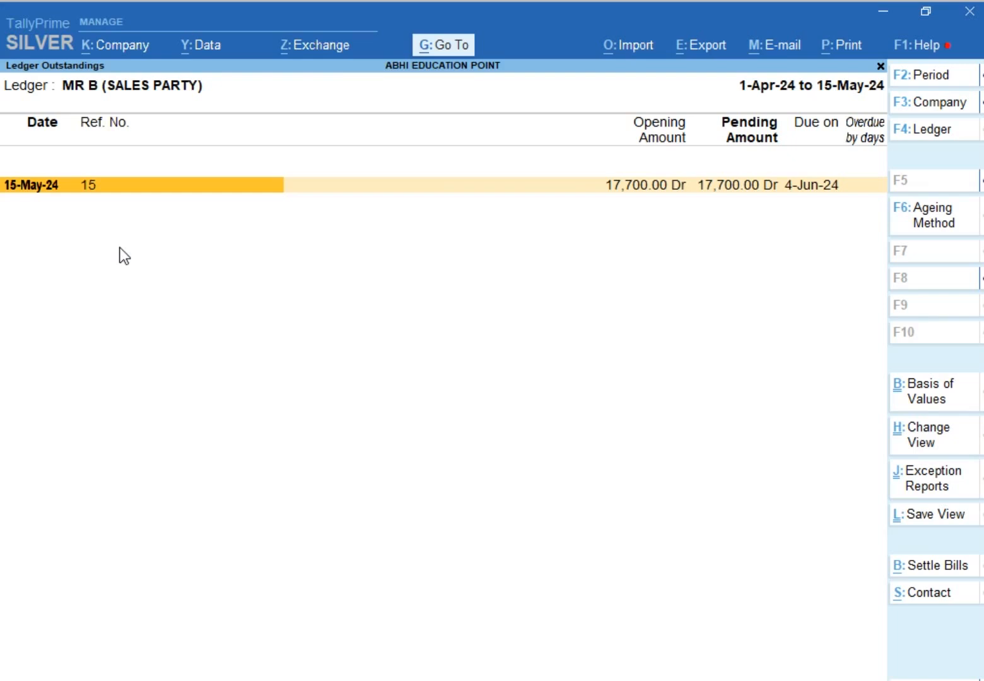
Step: Settle MR B's pending bill with a Receipt dated 25-5 into SBI CURRENT ACCOUNT, with the narration "CH 222233"
left_click(954, 570)
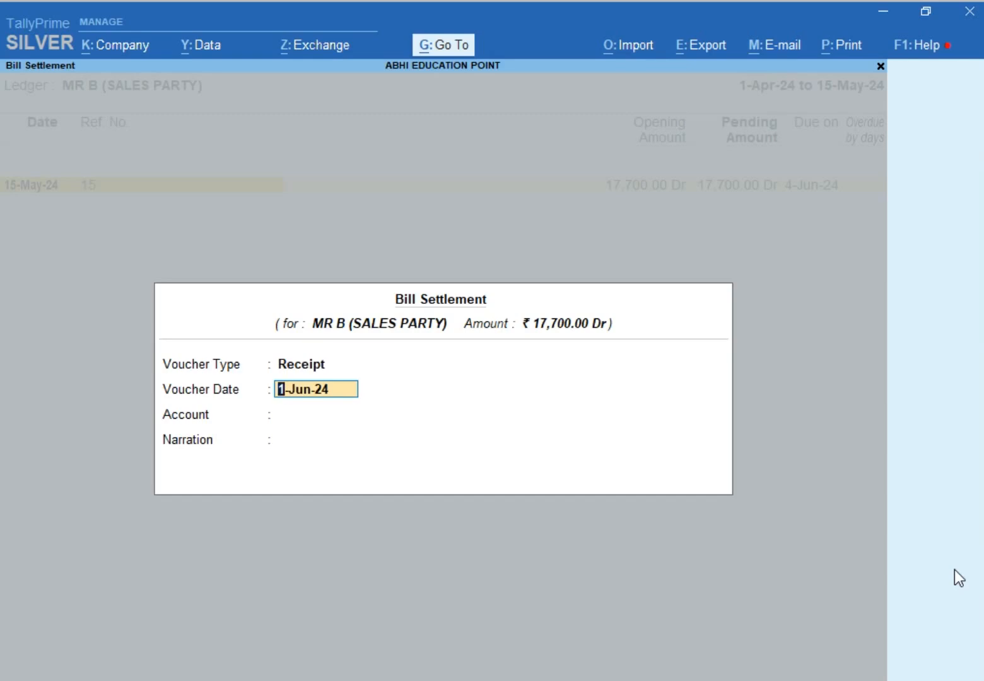
type("25-5")
key("Return")
key("Down")
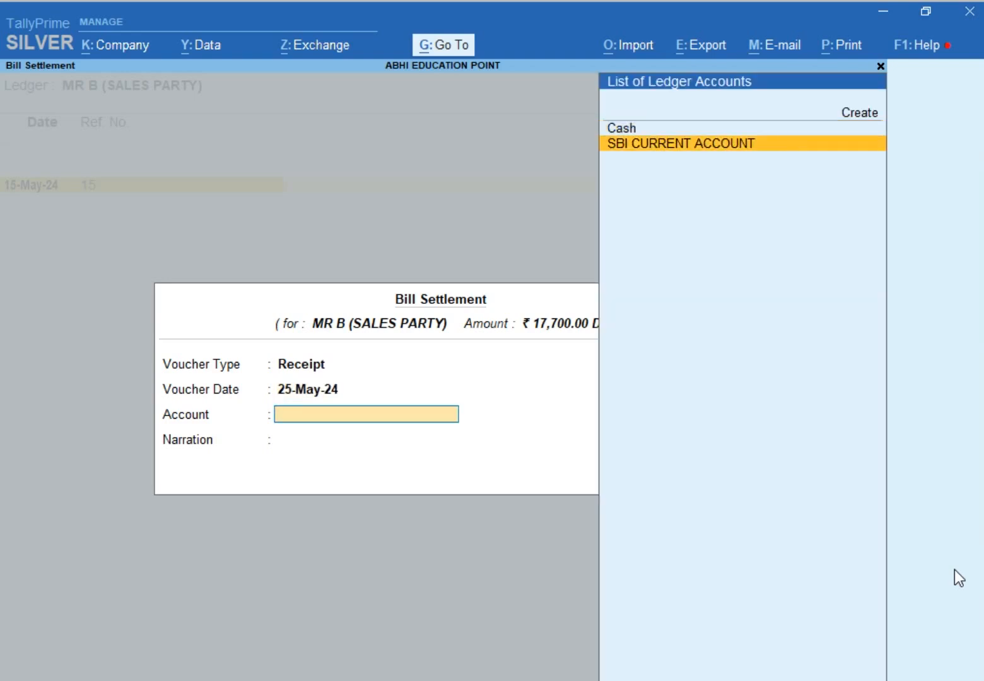
key("Return")
type("C")
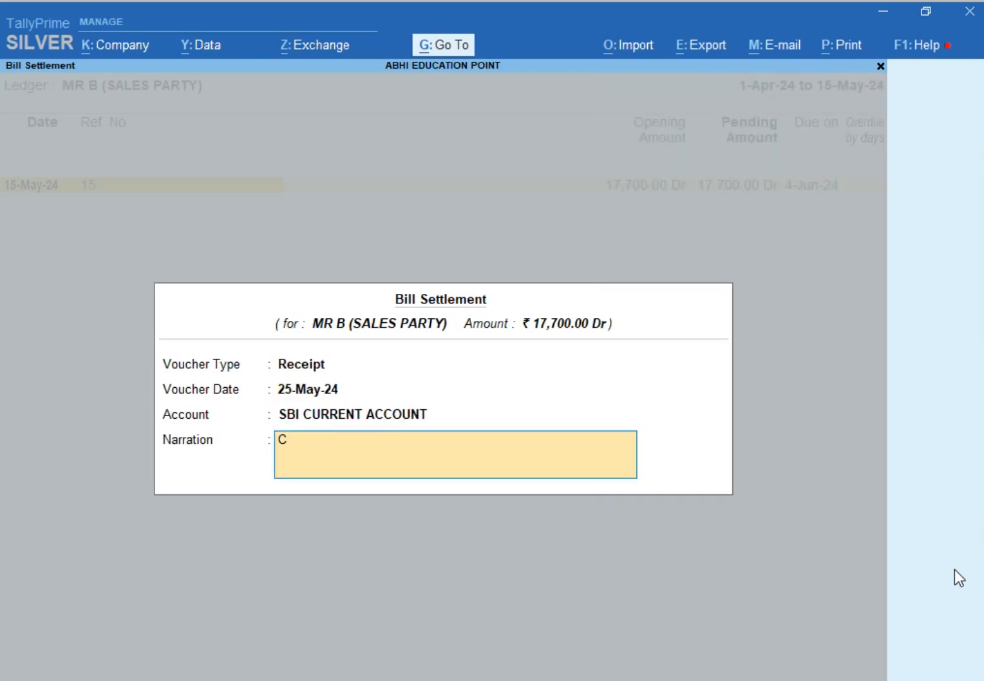
type("H 222233")
key("Return")
key("Return")
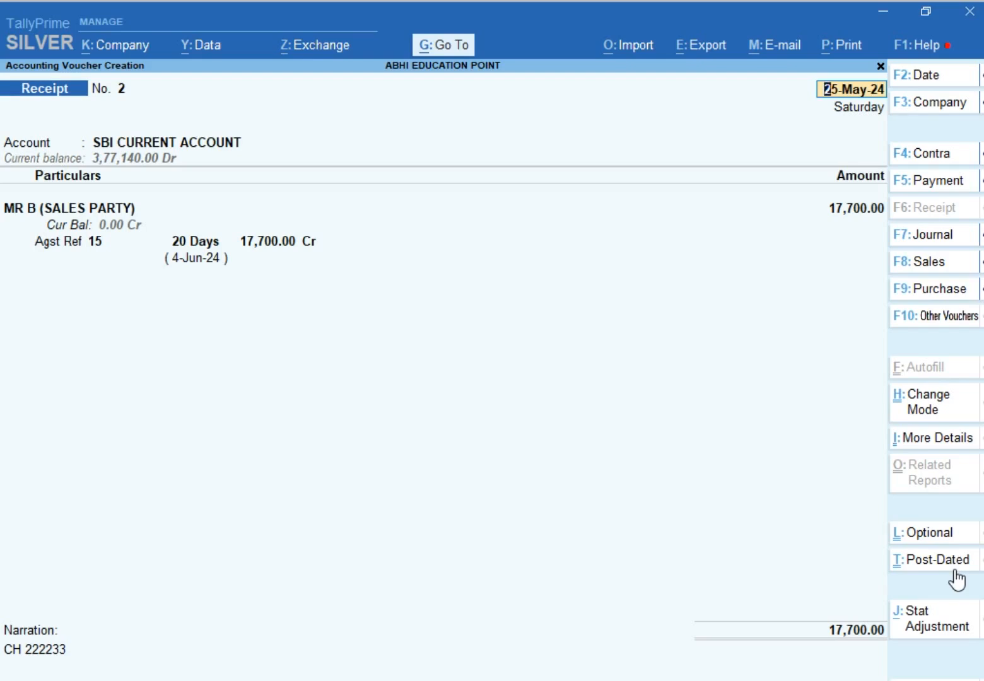
Step: Check the receipt voucher's party, amount and Agst Ref entry against MR B's pending bill
key("Return")
key("Return")
key("Return")
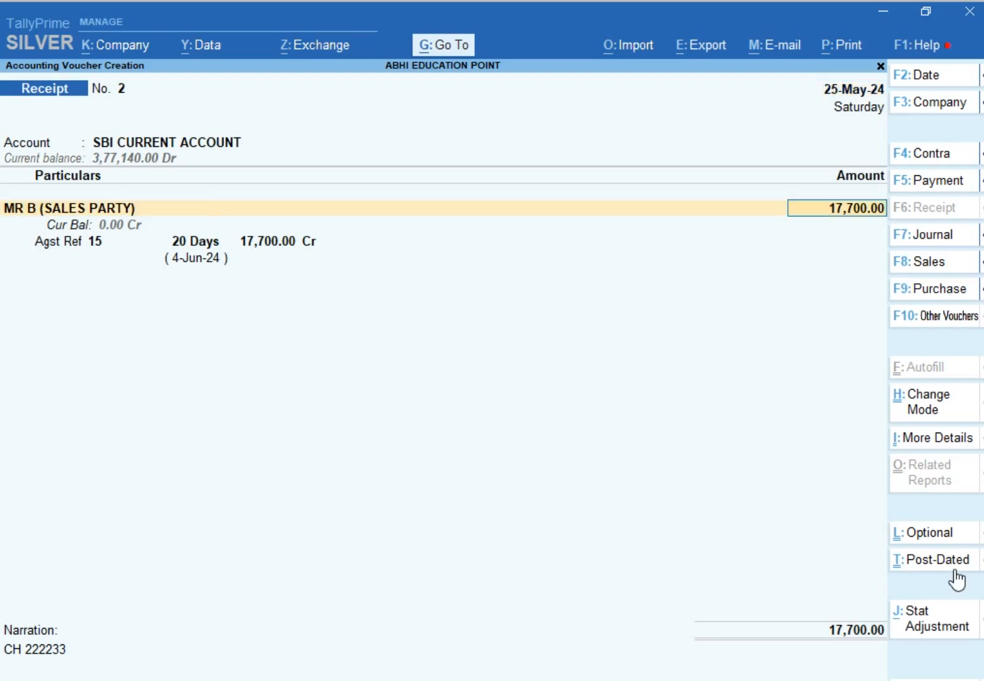
key("Return")
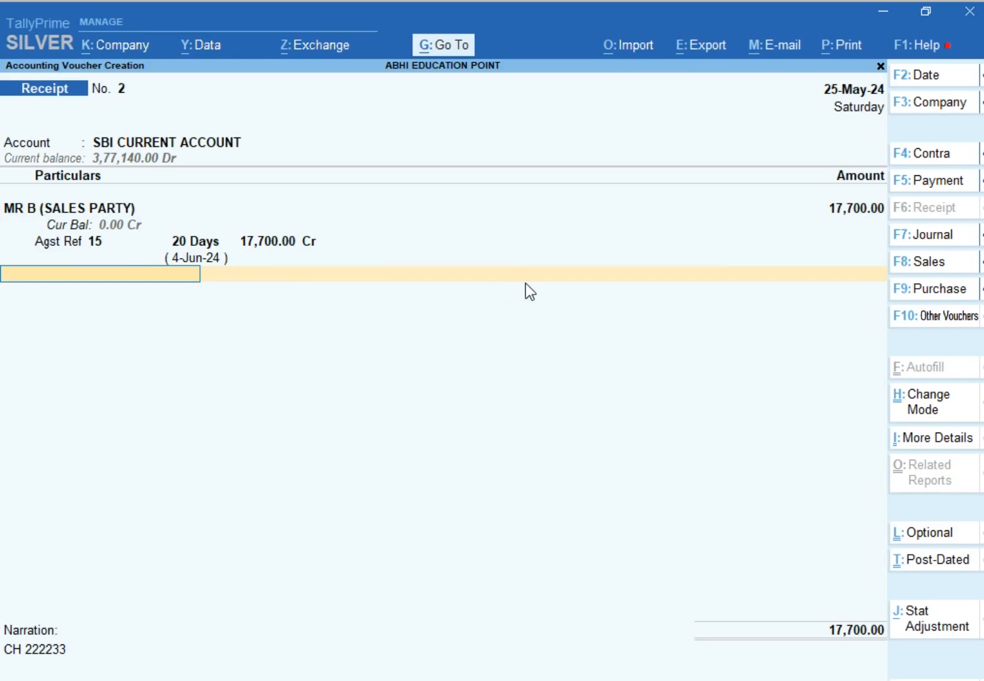
key("BackSpace")
key("BackSpace")
key("BackSpace")
key("BackSpace")
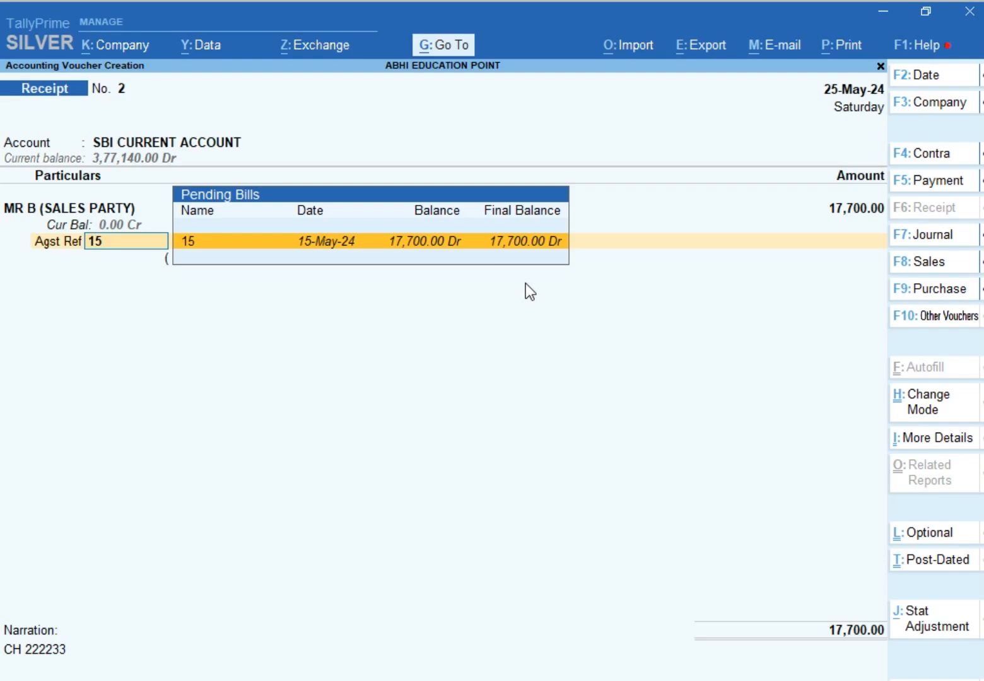
Step: Accept the allocation against bill 15, set the Cheque/DD instrument date to 25-5 and save the receipt voucher
key("Return")
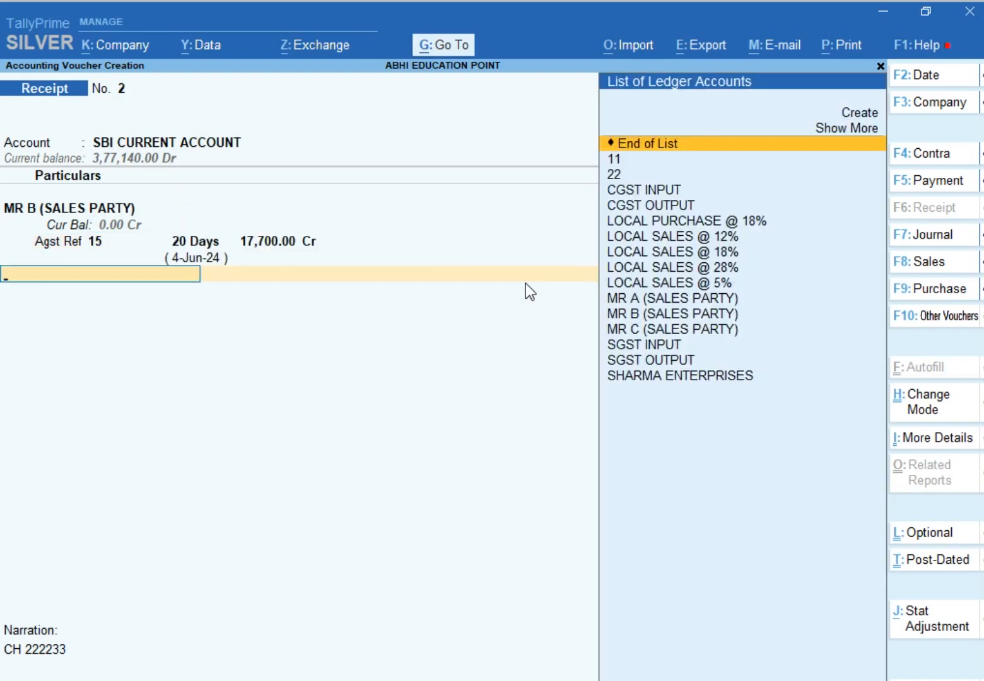
key("Return")
key("Return")
key("Return")
key("Return")
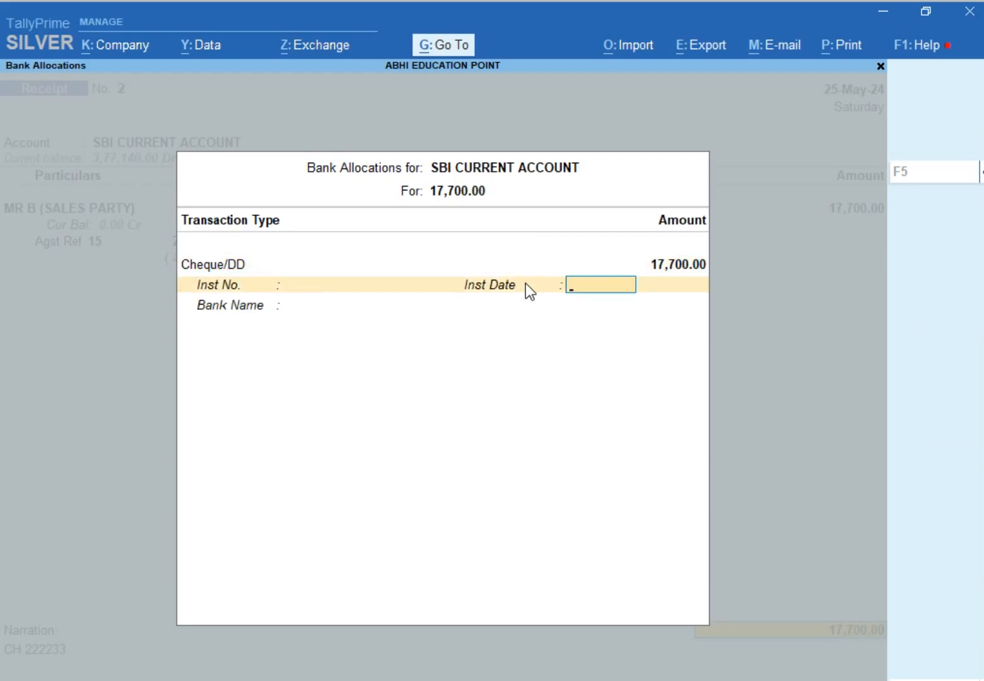
type("25-5")
key("Return")
key("Return")
key("Return")
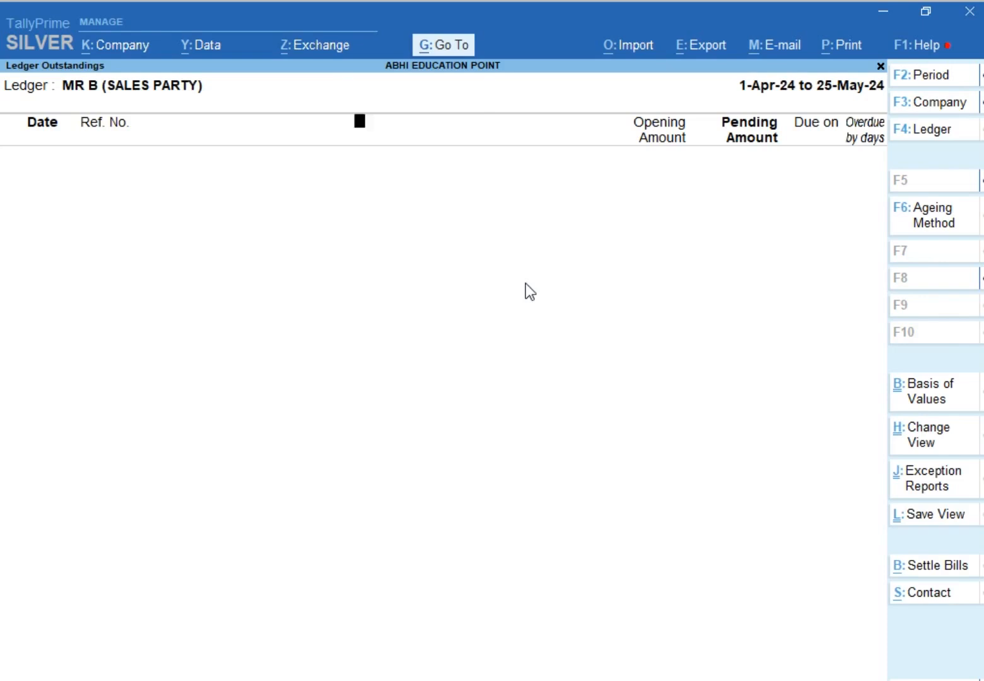
Step: Leave MR B's ledger outstandings and display the Bills Receivable report to check for remaining pending bills
key("Escape")
key("Escape")
key("Up")
key("Up")
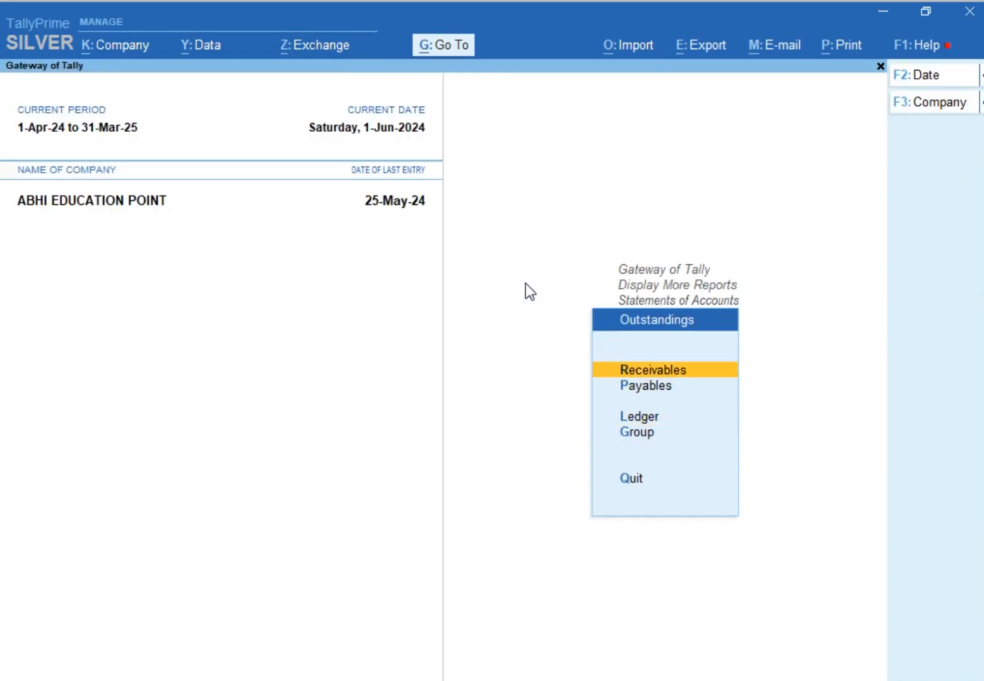
key("Return")
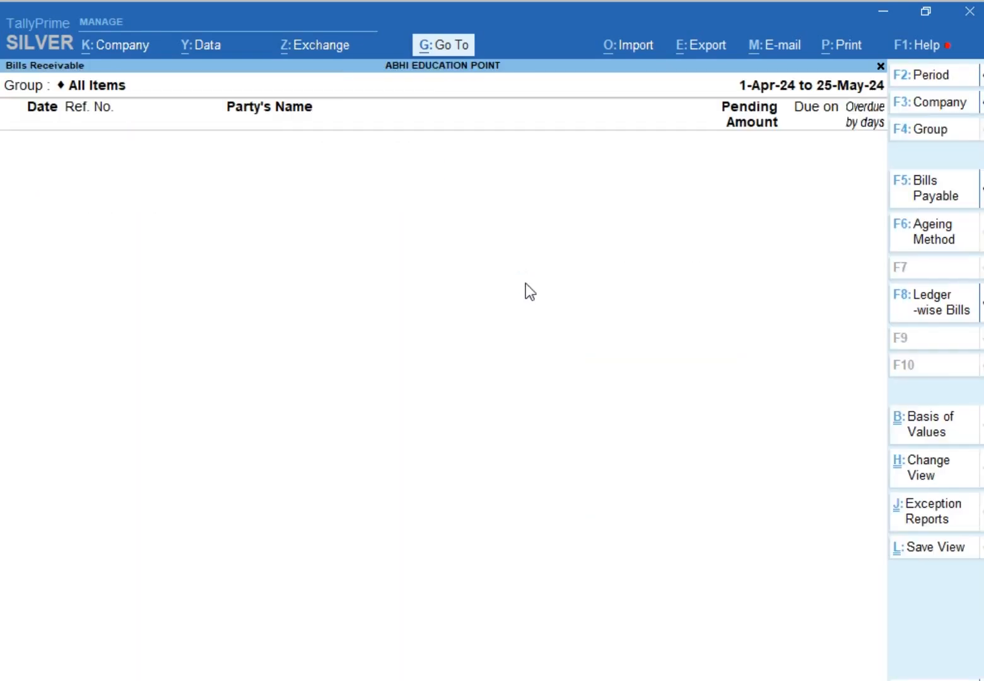